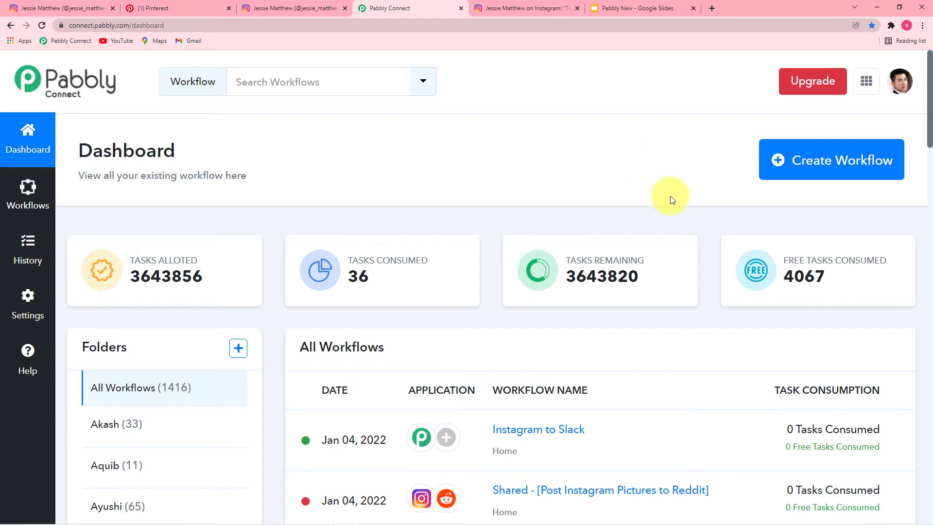
# Create a new workflow named "Instagram to Pinterest"
pyautogui.scroll(-5, 615, 233)
pyautogui.scroll(-5, 616, 236)
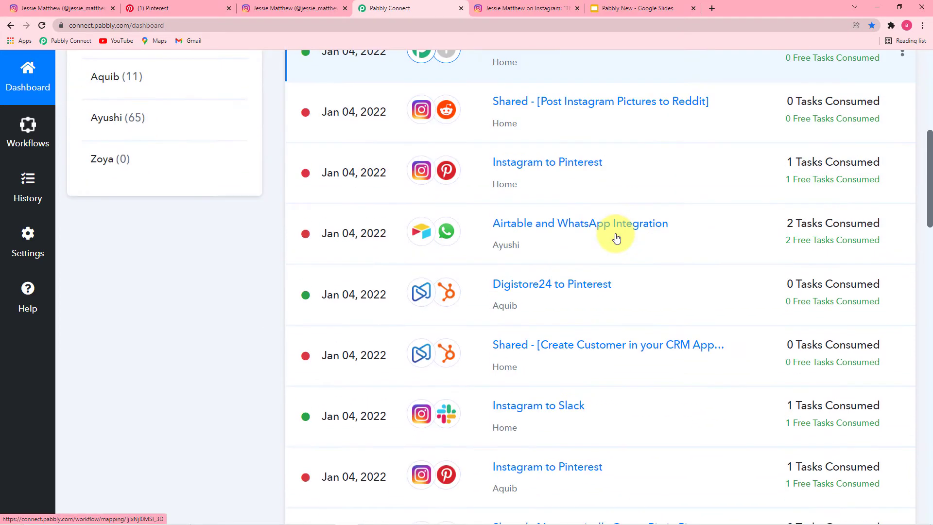
pyautogui.scroll(10, 607, 290)
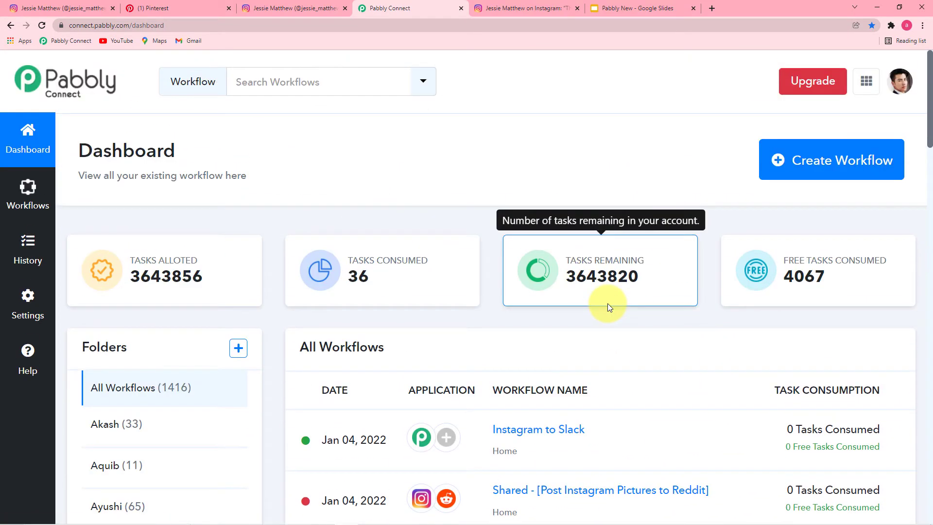
pyautogui.click(814, 172)
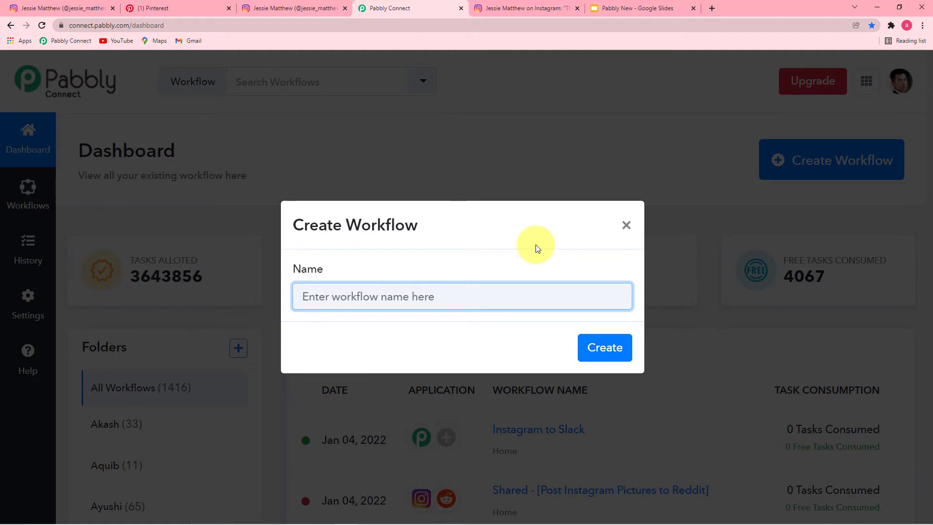
pyautogui.write('I')
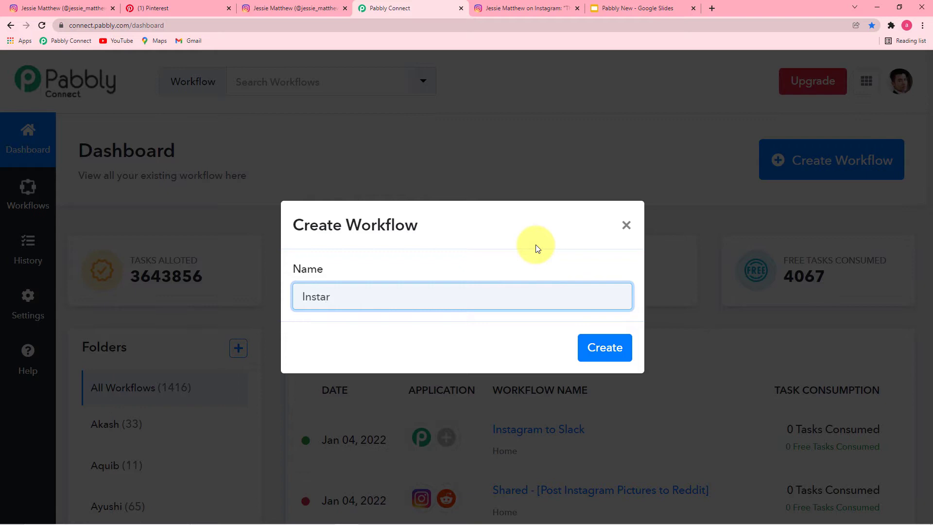
pyautogui.write('nstagram to Ointer')
pyautogui.press('BackSpace')
pyautogui.press('BackSpace')
pyautogui.press('BackSpace')
pyautogui.press('BackSpace')
pyautogui.press('BackSpace')
pyautogui.press('BackSpace')
pyautogui.write('Pinterest')
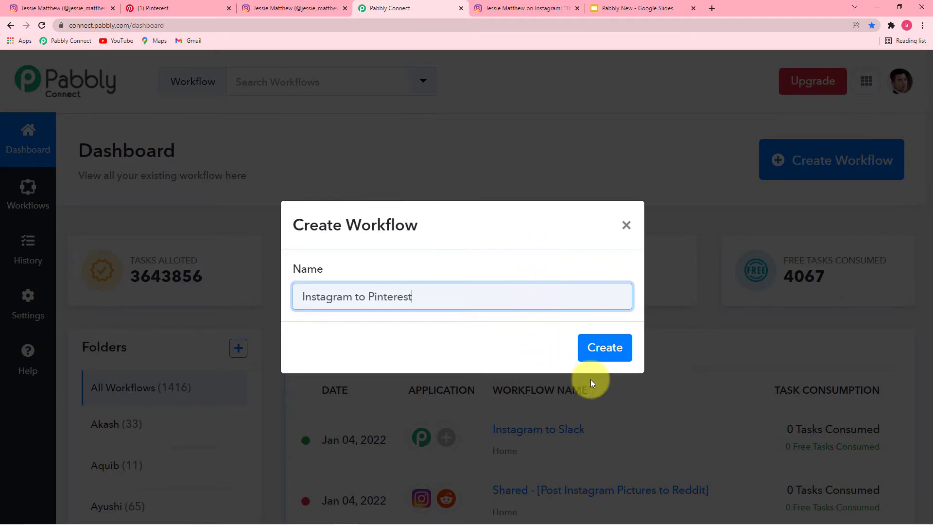
pyautogui.click(613, 351)
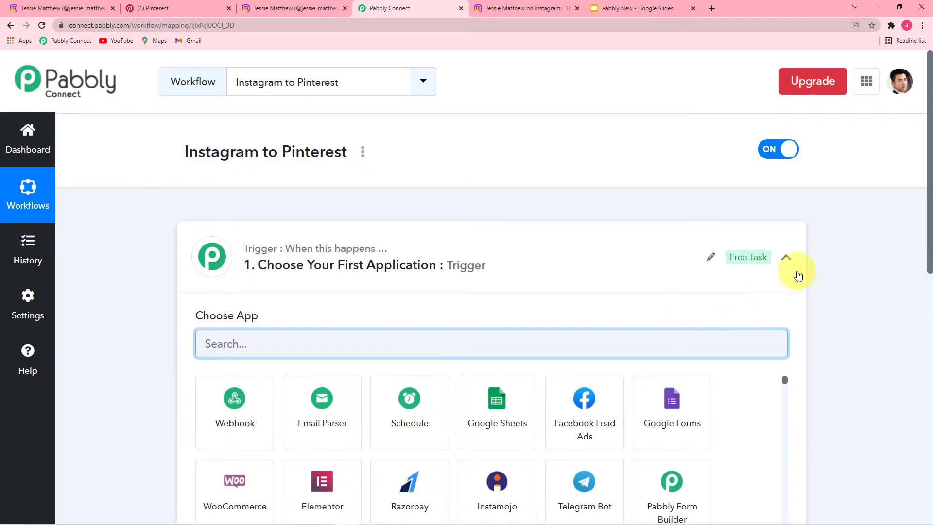
# Find Instagram for Business and choose it as the workflow's trigger application
pyautogui.click(797, 275)
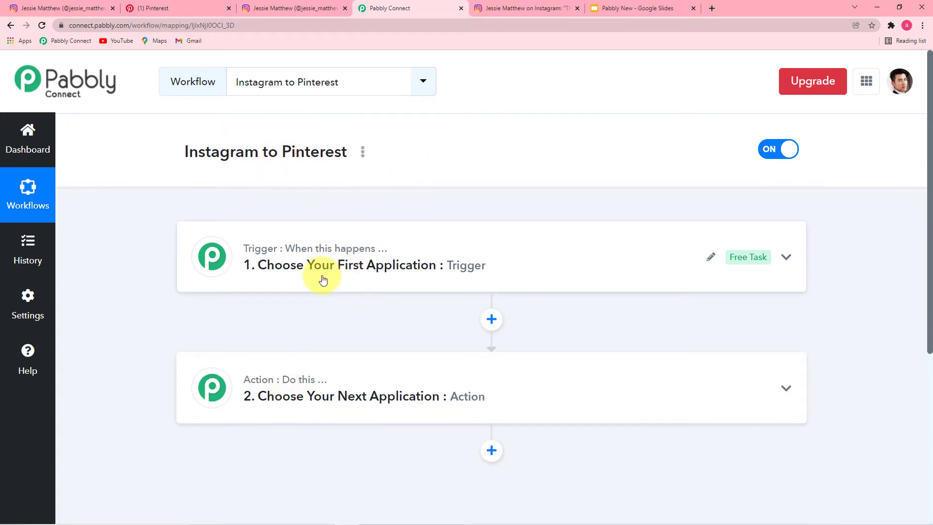
pyautogui.click(340, 277)
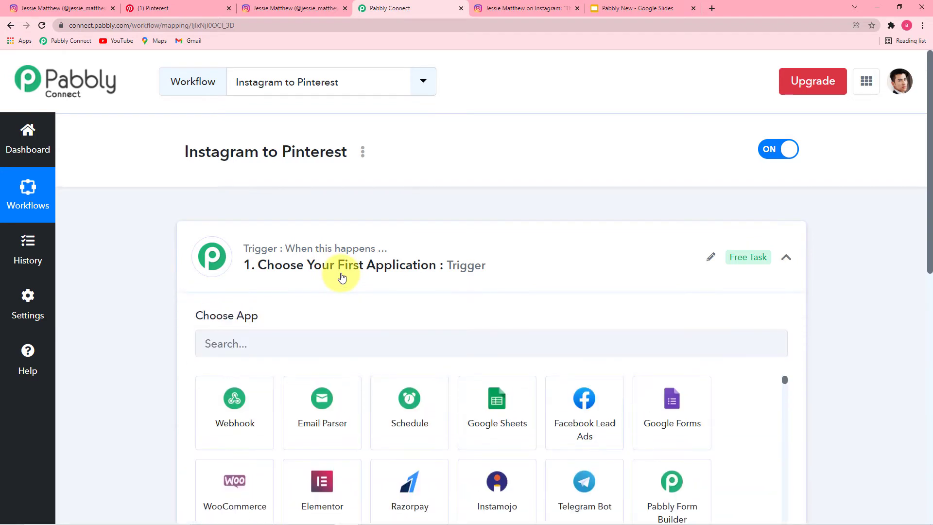
pyautogui.scroll(-1, 277, 302)
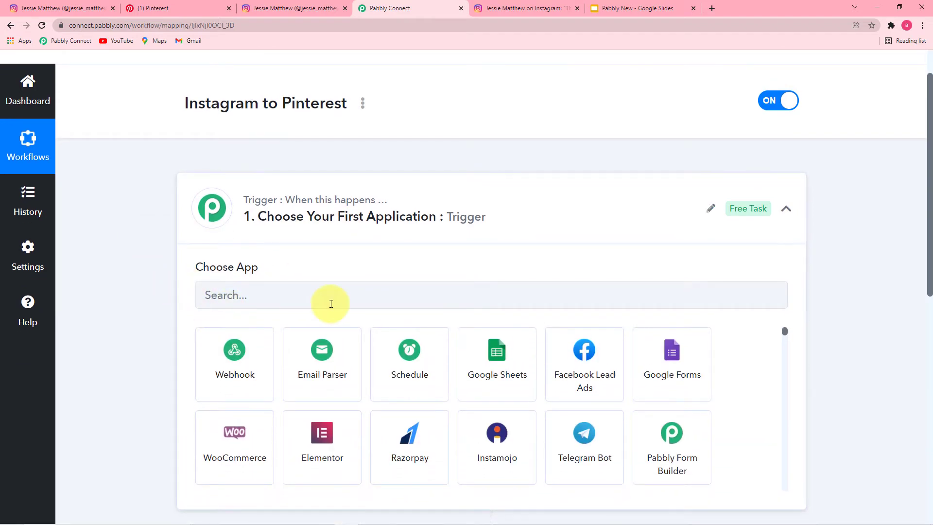
pyautogui.scroll(-3, 330, 304)
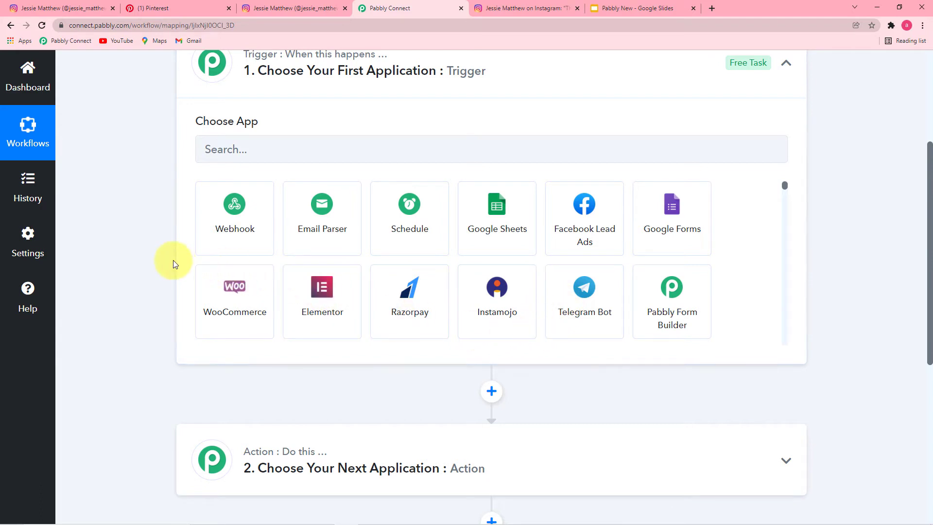
pyautogui.scroll(1, 168, 252)
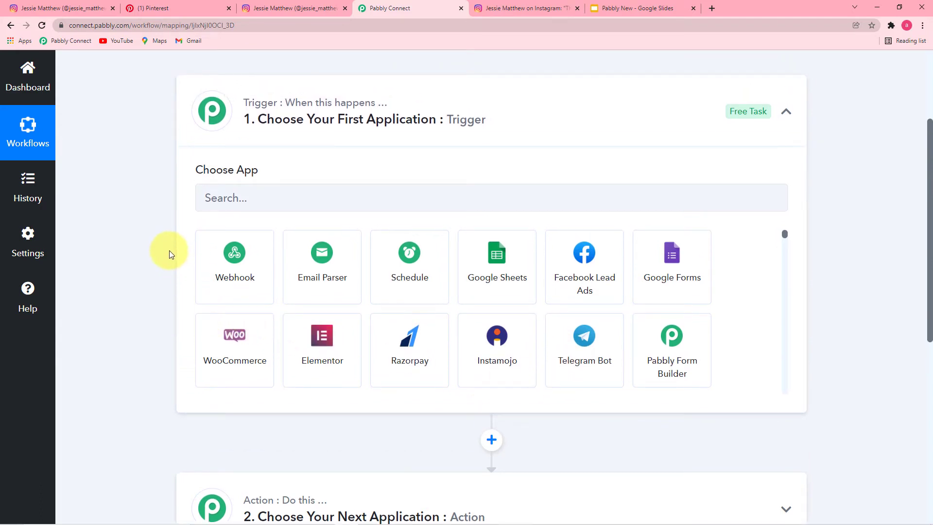
pyautogui.click(313, 198)
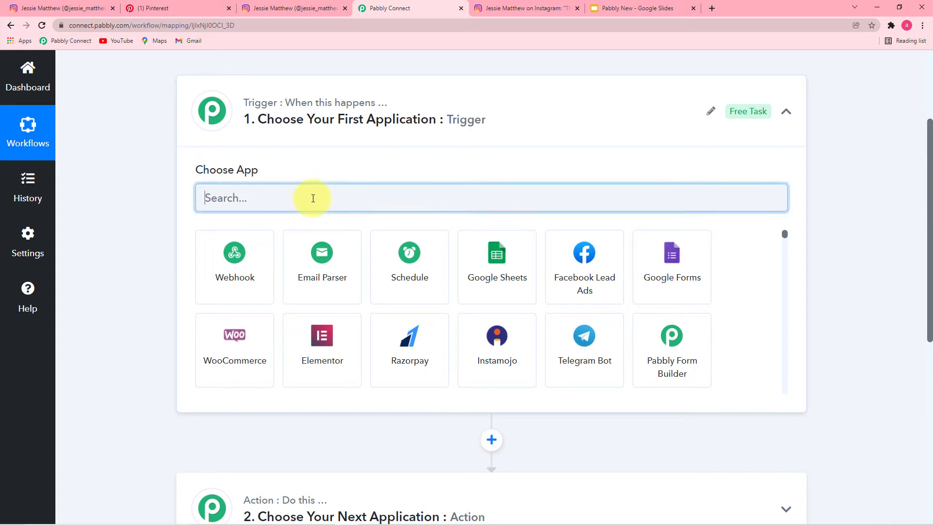
pyautogui.write('ins')
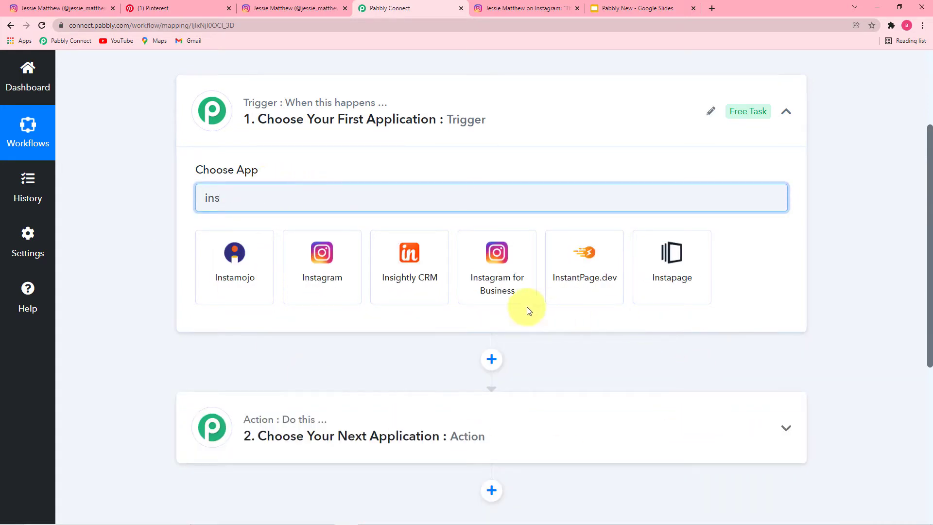
pyautogui.click(490, 283)
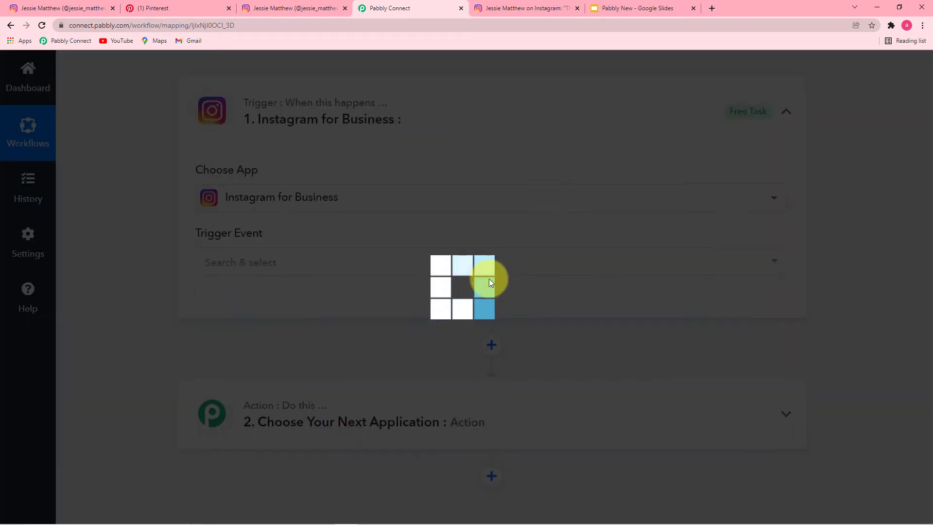
# Set the Instagram for Business trigger event to New Media Posted in My Account
pyautogui.scroll(-1, 362, 273)
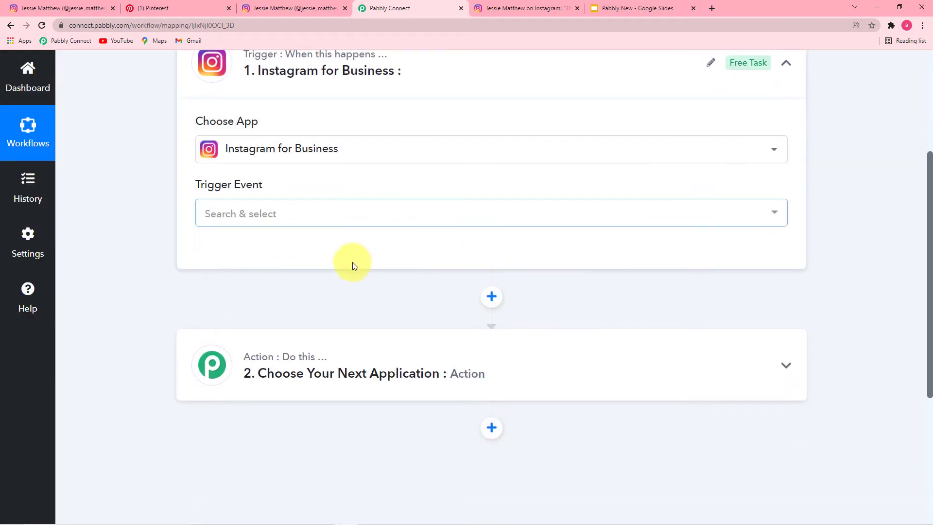
pyautogui.click(345, 222)
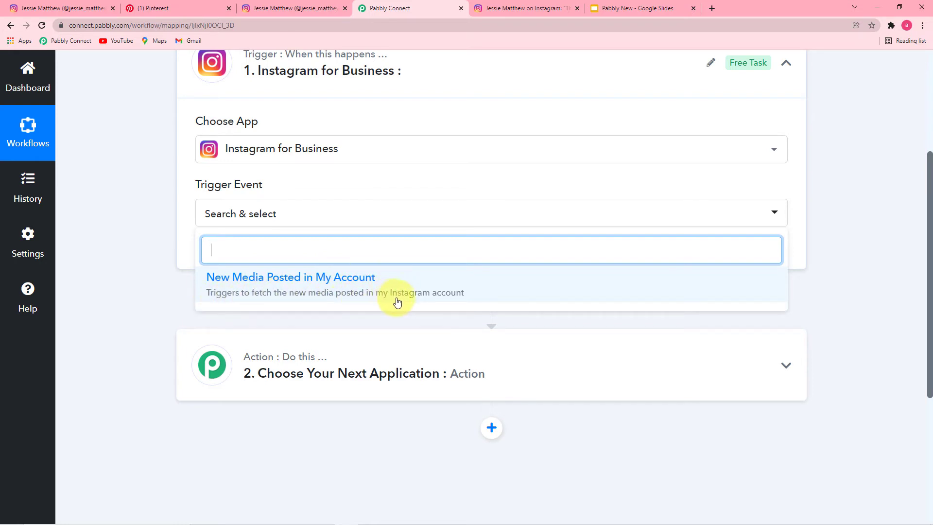
pyautogui.click(443, 287)
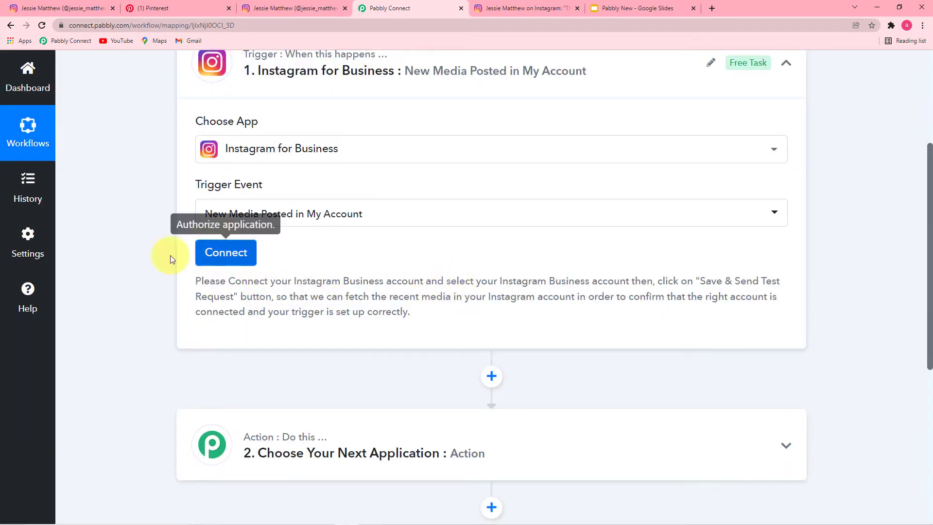
# Add a new Instagram for Business connection to the trigger and authorize it
pyautogui.click(206, 253)
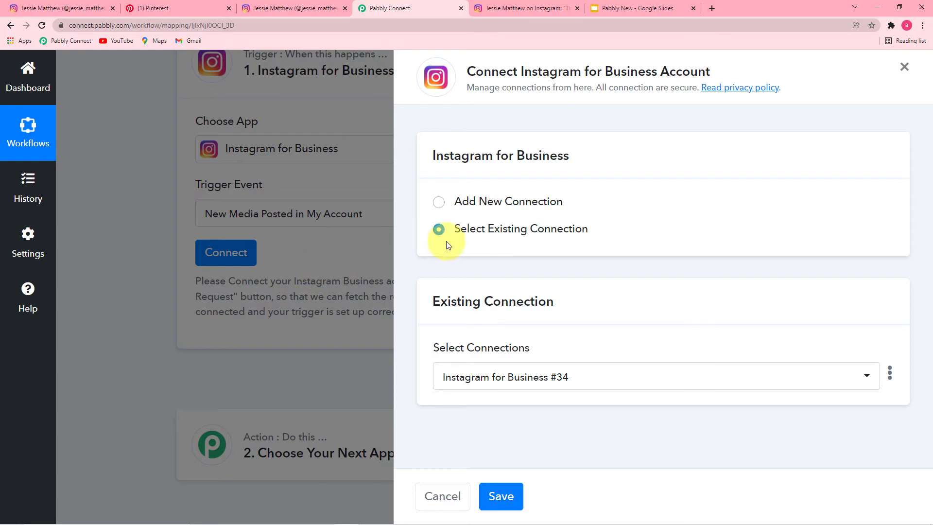
pyautogui.click(439, 201)
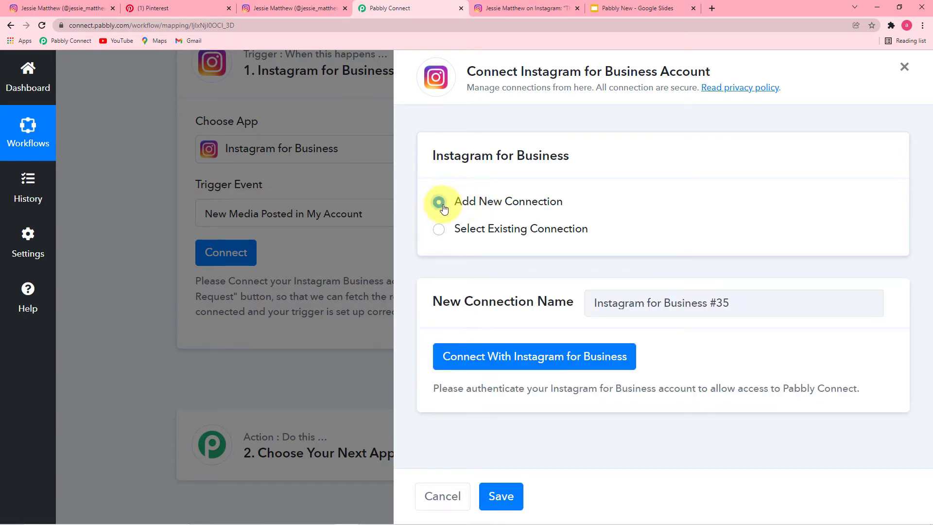
pyautogui.click(467, 360)
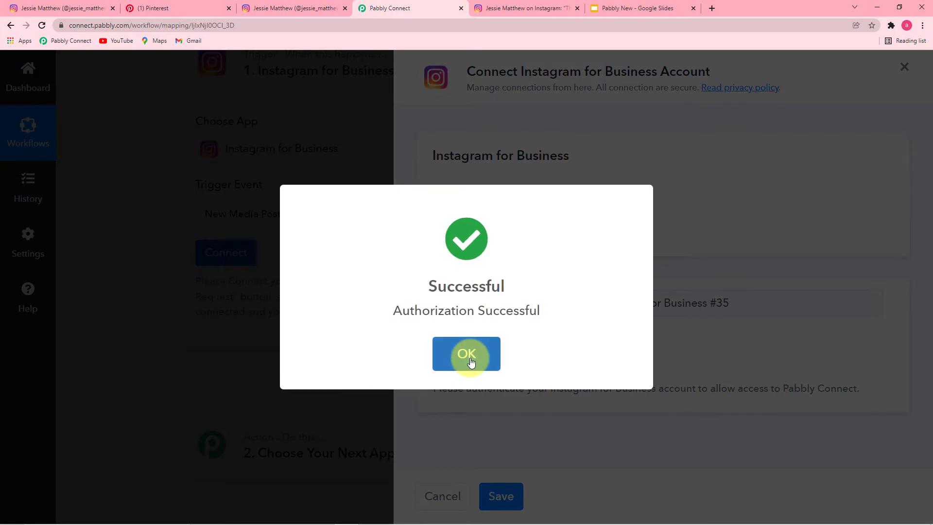
pyautogui.click(467, 357)
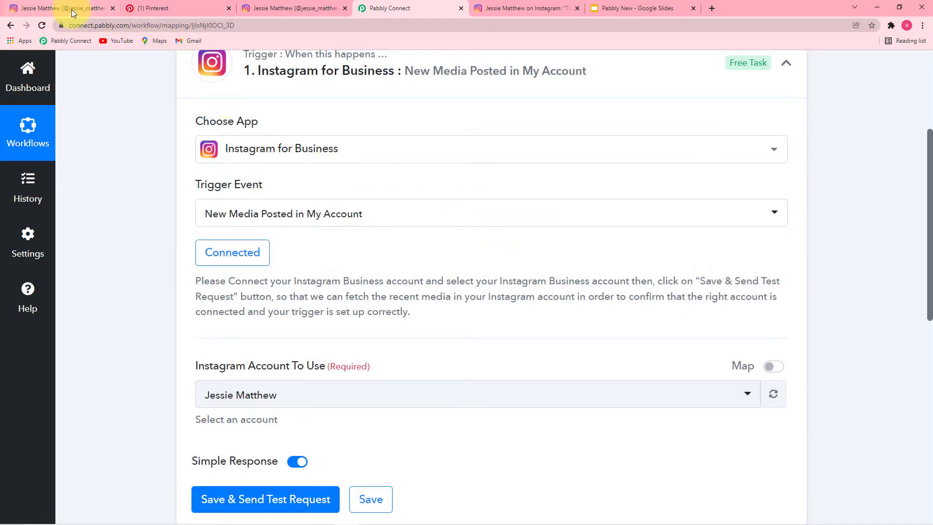
# Check the account name on the Instagram profile page and select that account as the Instagram account to use in the trigger
pyautogui.click(72, 9)
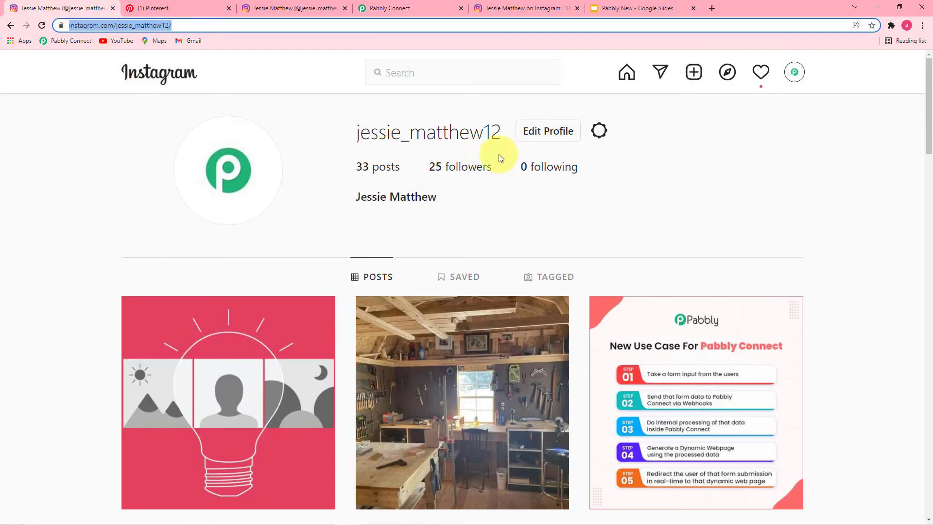
pyautogui.click(422, 11)
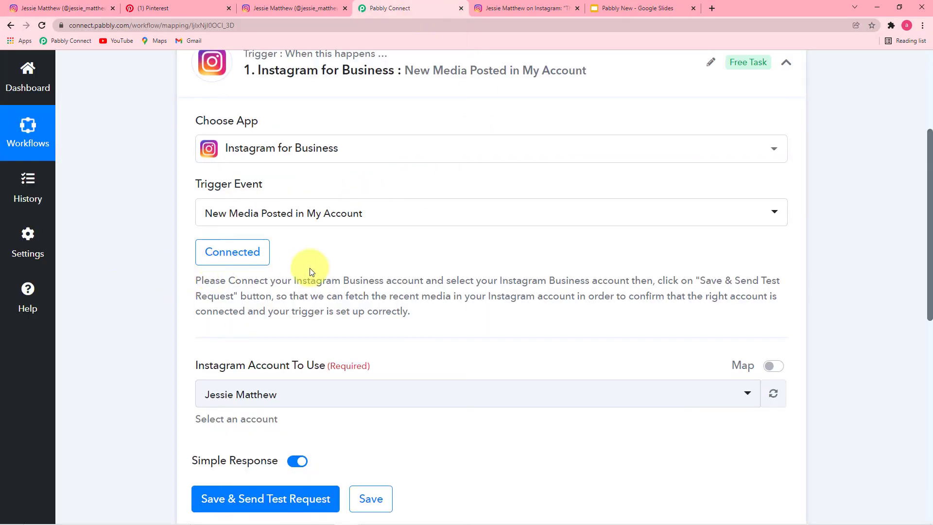
pyautogui.scroll(-3, 312, 267)
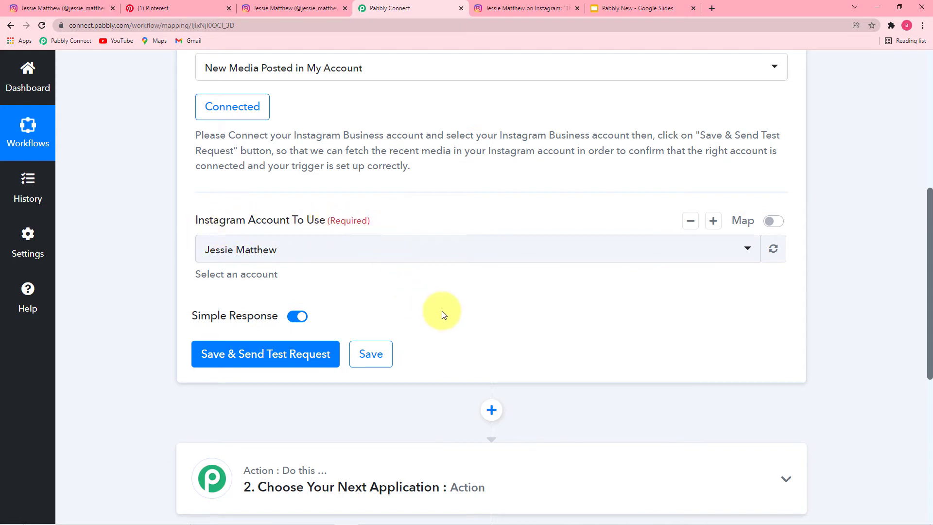
pyautogui.click(631, 255)
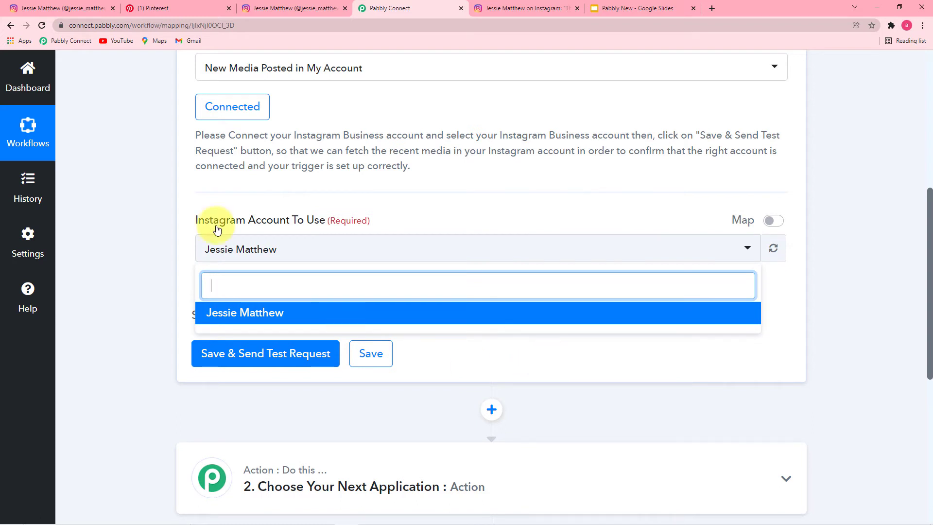
pyautogui.click(33, 8)
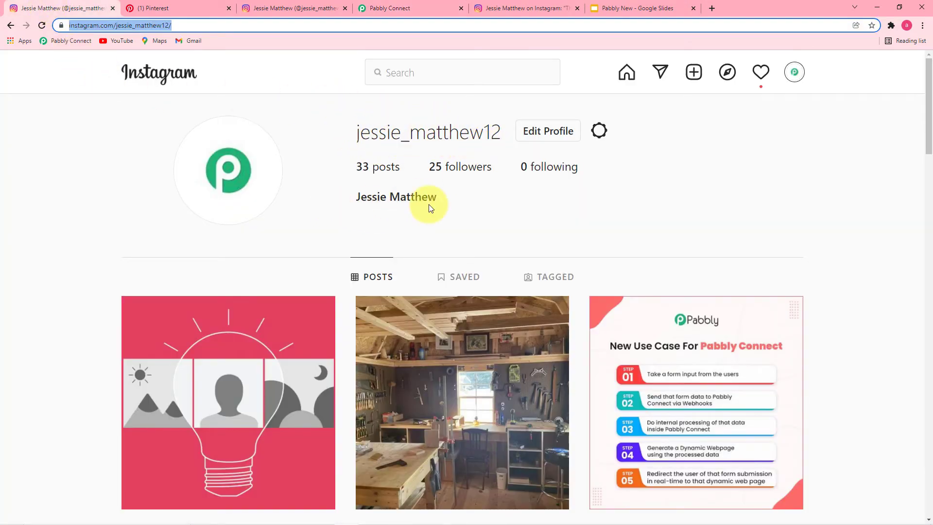
pyautogui.click(407, 7)
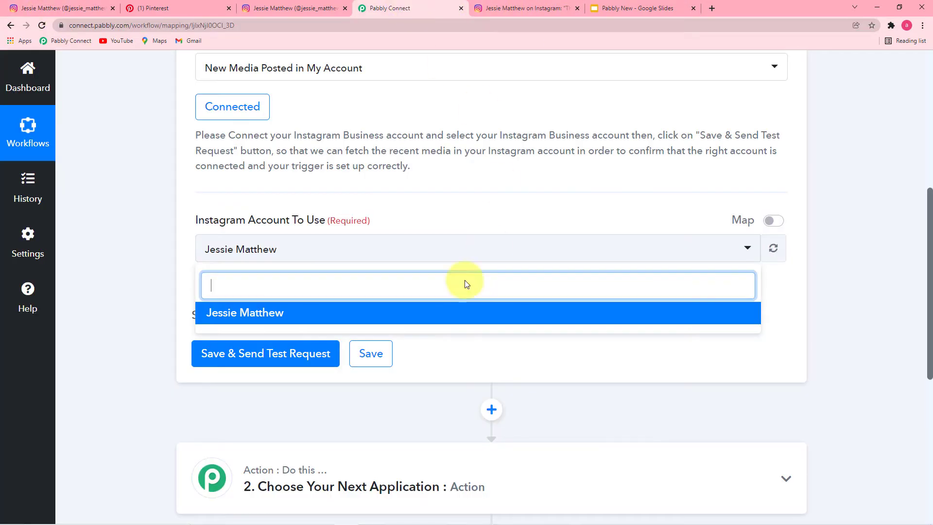
pyautogui.click(276, 317)
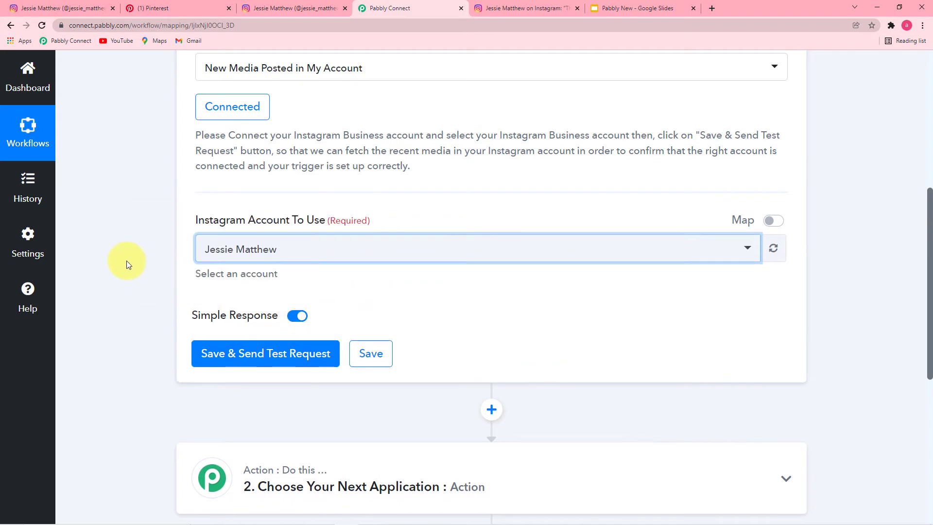
# Look over the posts on the Instagram profile, then save the trigger and send a test request to fetch the recent media
pyautogui.scroll(-3, 124, 261)
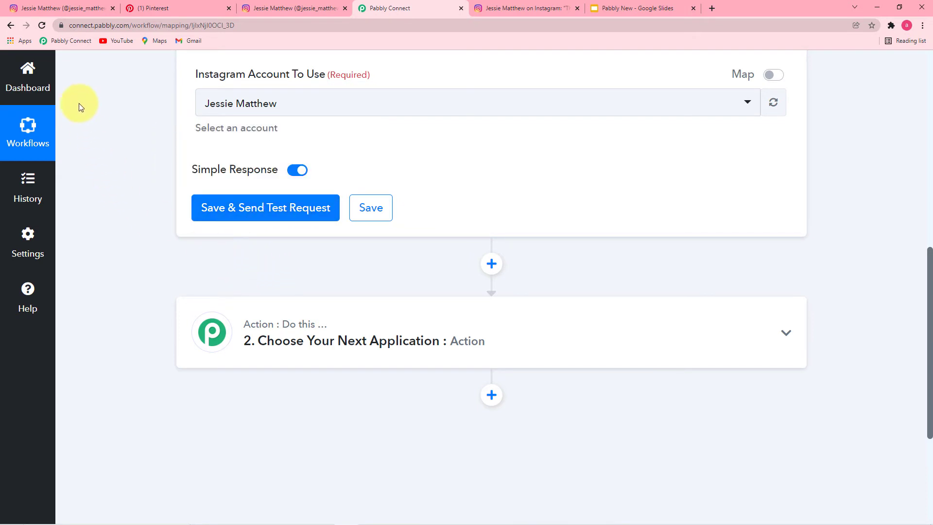
pyautogui.click(61, 8)
pyautogui.scroll(-5, 158, 239)
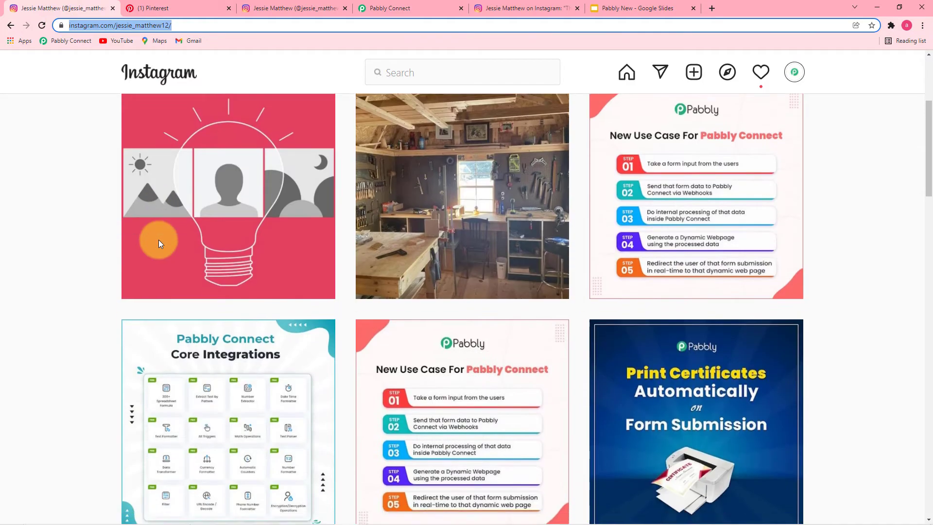
pyautogui.click(389, 7)
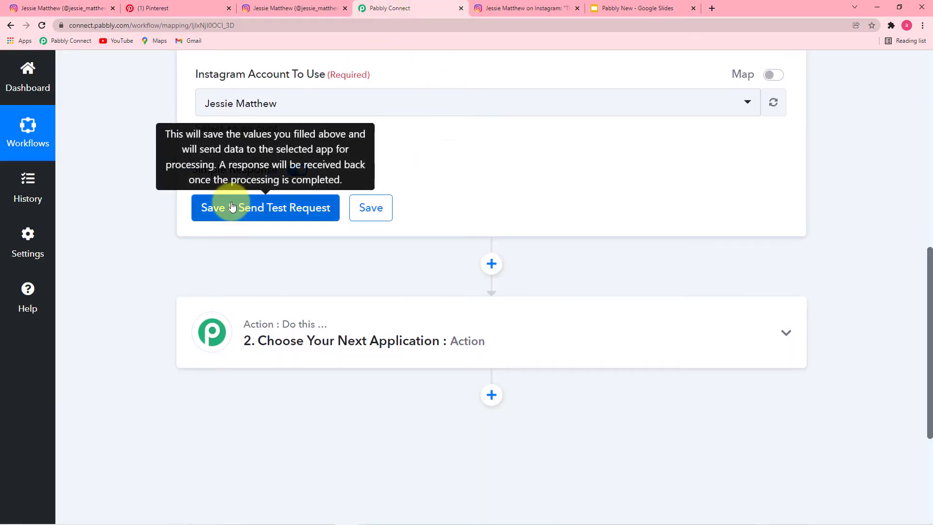
pyautogui.click(264, 207)
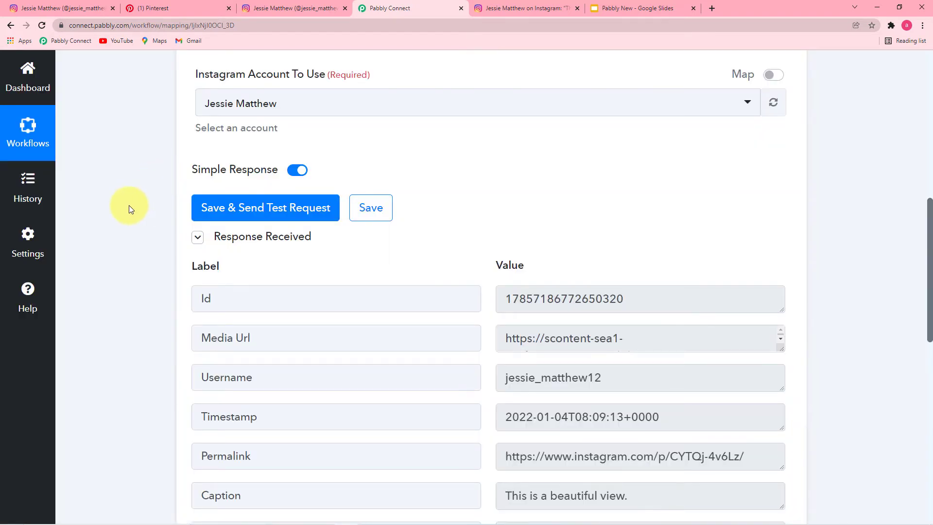
# Examine the received trigger response, enlarging the Media Url value to read the full link and reviewing the remaining fields
pyautogui.scroll(-5, 129, 205)
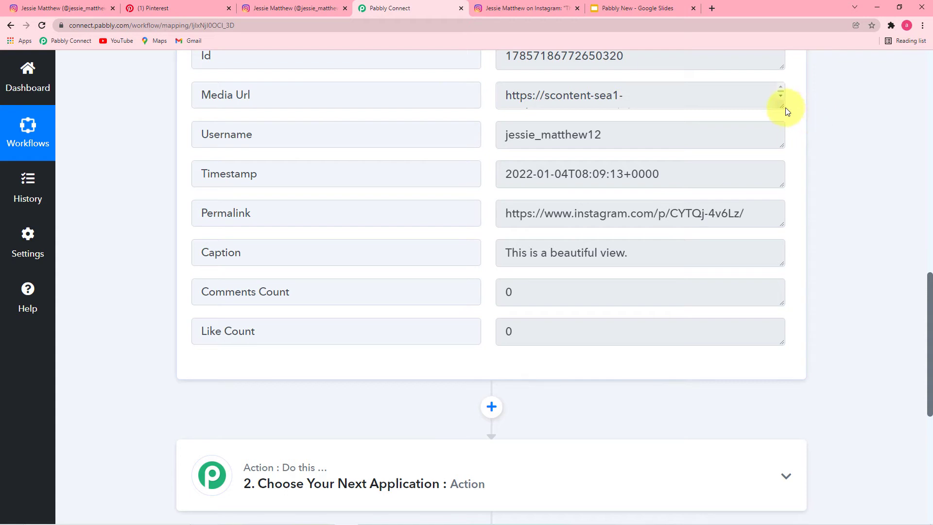
pyautogui.moveTo(780, 103); pyautogui.dragTo(802, 247)
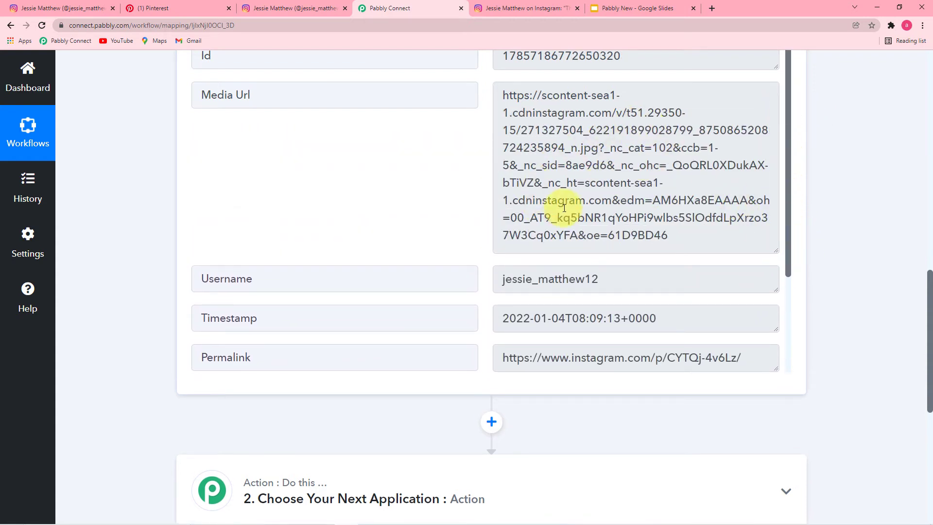
pyautogui.scroll(-2, 313, 162)
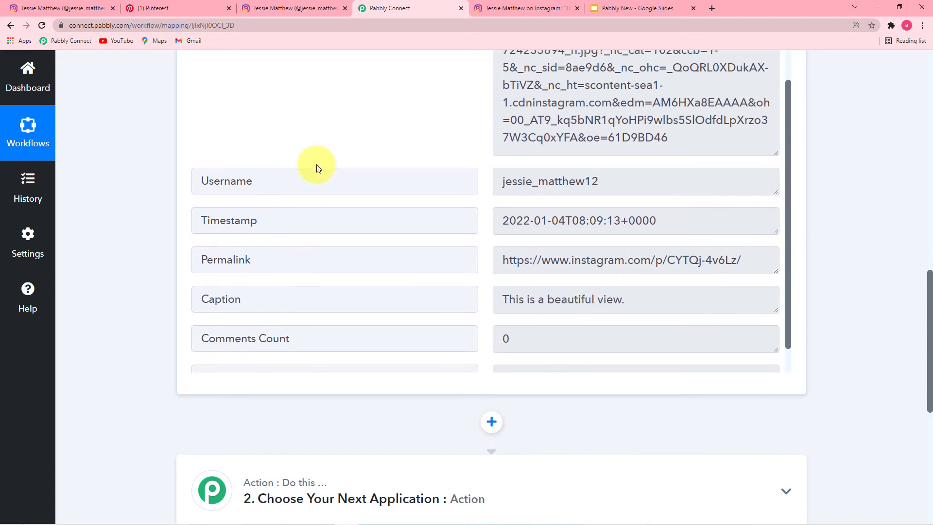
# Open the Media Url link from the trigger response in a new tab and compare its image with the posts on the Instagram profile
pyautogui.scroll(-2, 575, 171)
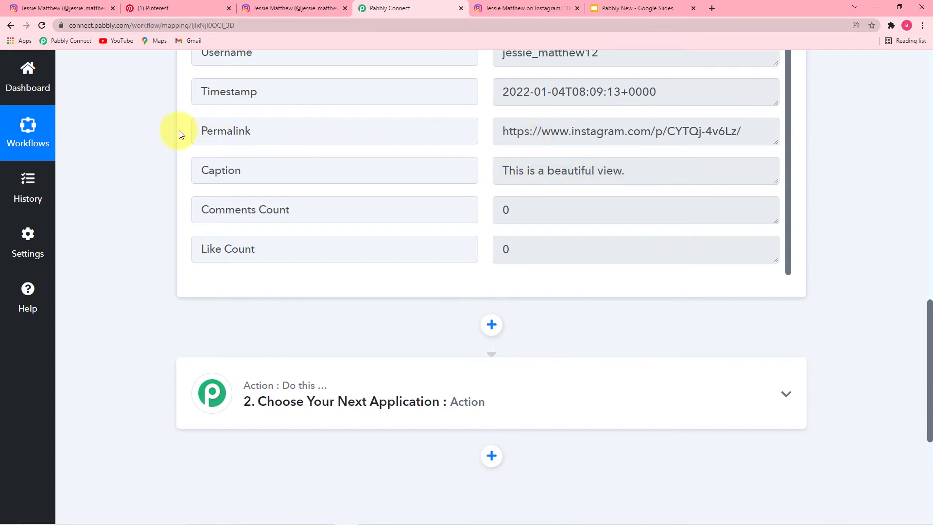
pyautogui.scroll(4, 177, 130)
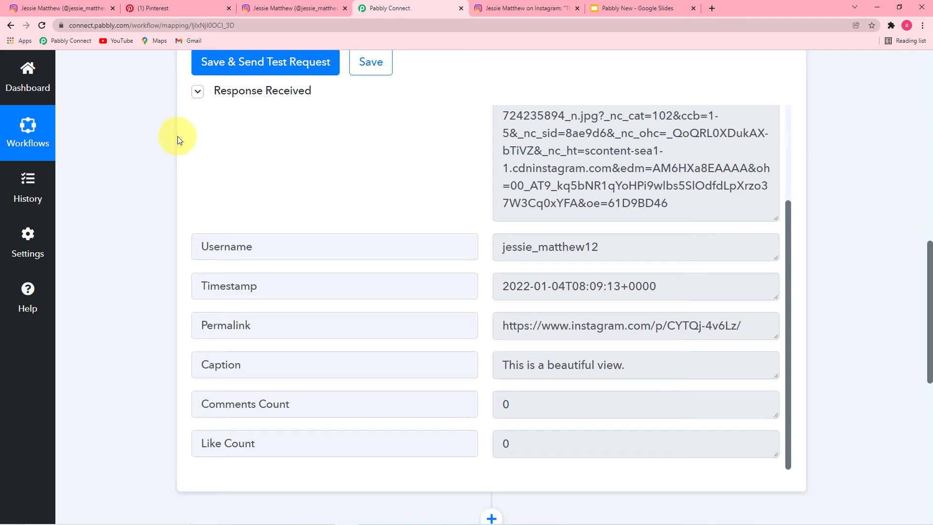
pyautogui.moveTo(677, 209); pyautogui.dragTo(491, 97)
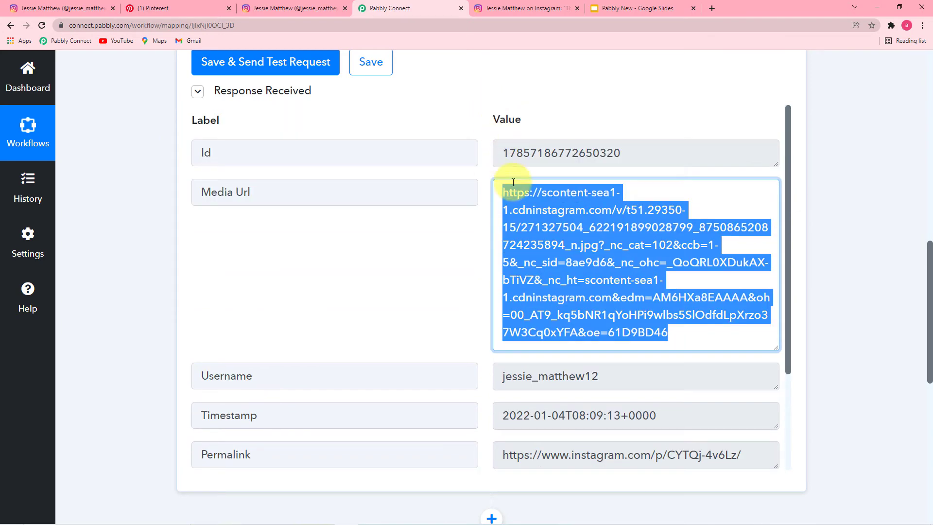
pyautogui.rightClick(533, 238)
pyautogui.click(547, 268)
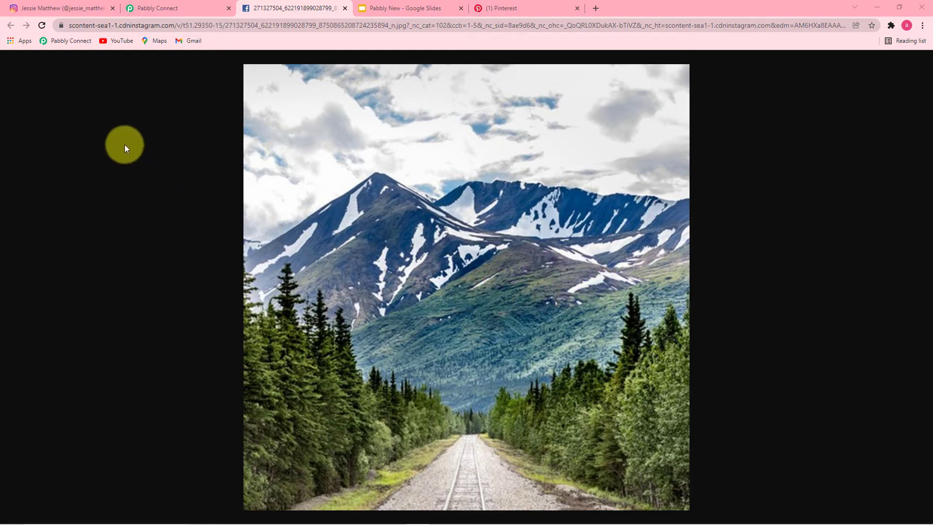
pyautogui.click(69, 9)
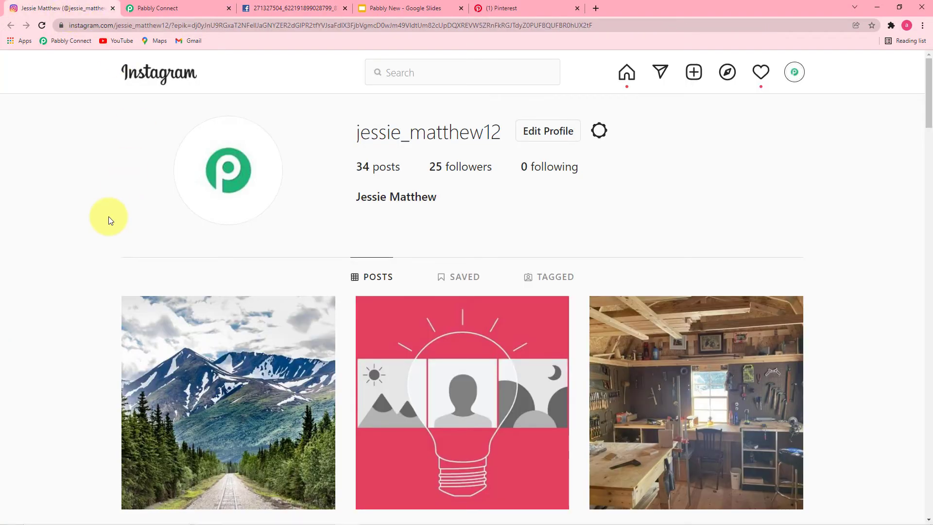
pyautogui.scroll(-2, 98, 223)
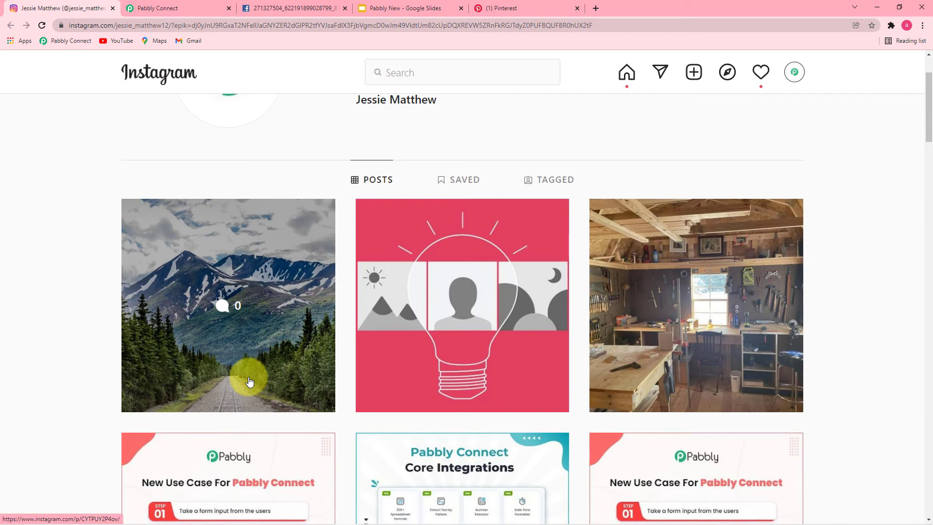
# Check the existing pins on the Pabbly board in Pinterest
pyautogui.click(155, 10)
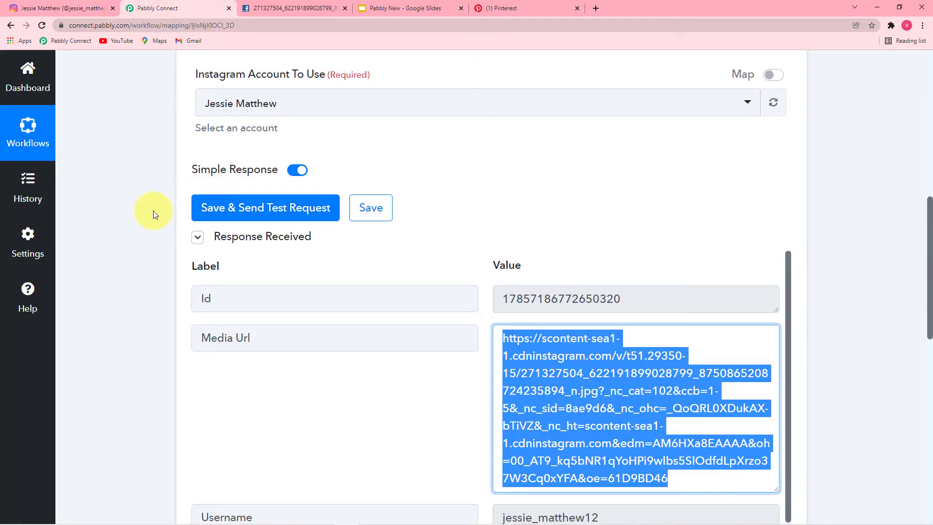
pyautogui.click(508, 8)
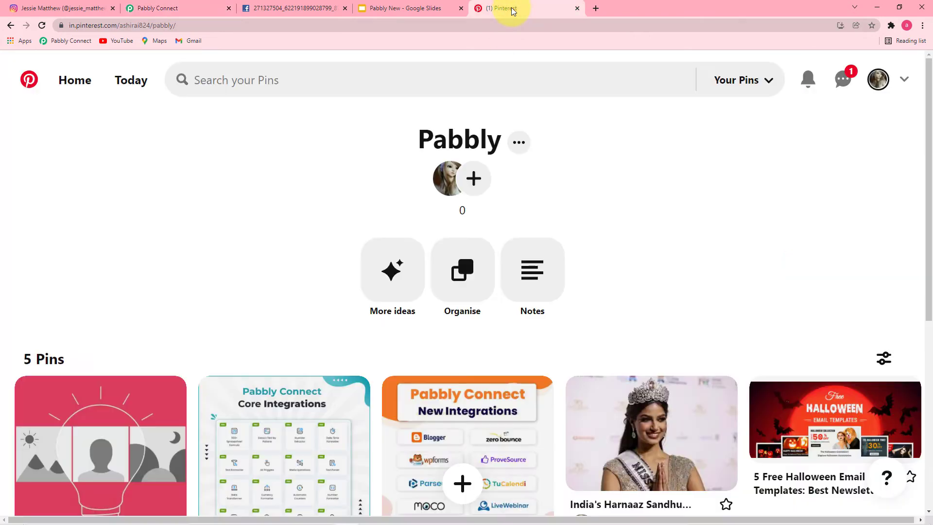
pyautogui.scroll(-2, 285, 194)
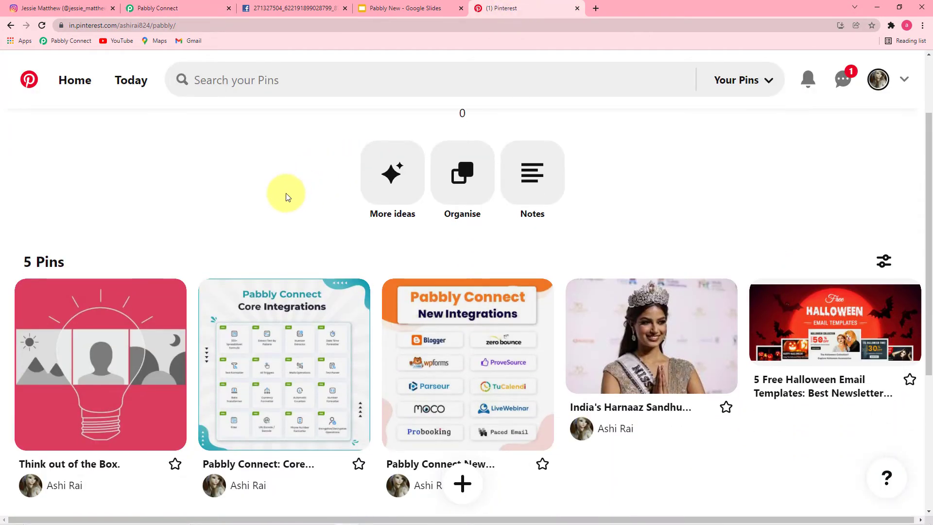
# Return to the Pabbly Connect workflow and set the second step's app to Pinterest with the Create Pin action event
pyautogui.click(145, 8)
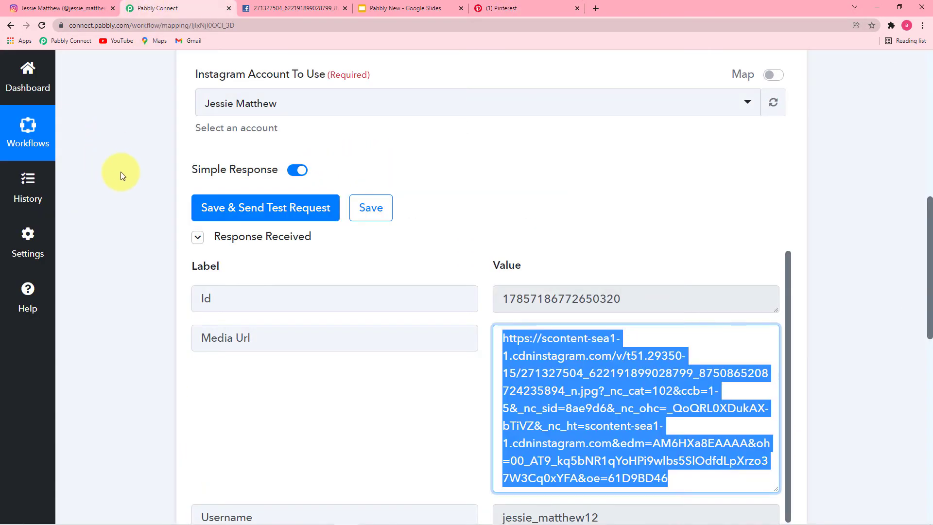
pyautogui.scroll(-9, 123, 184)
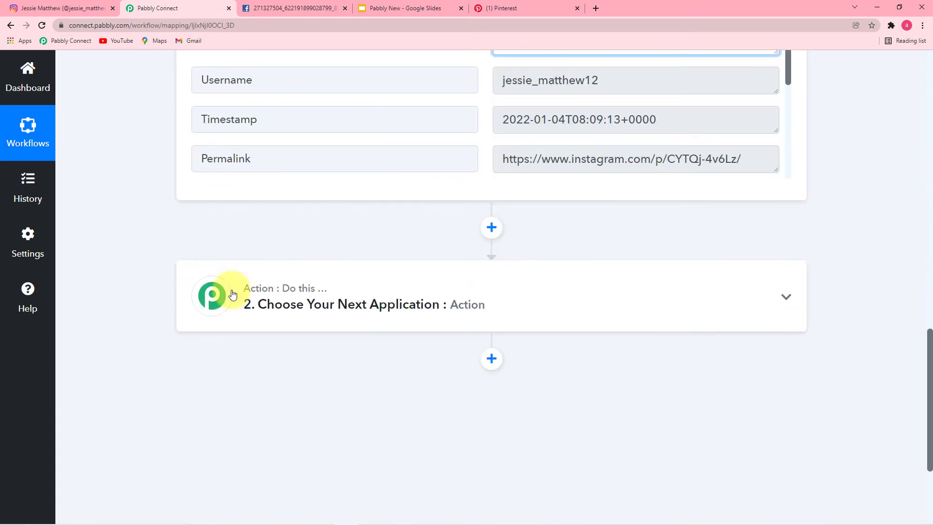
pyautogui.click(275, 304)
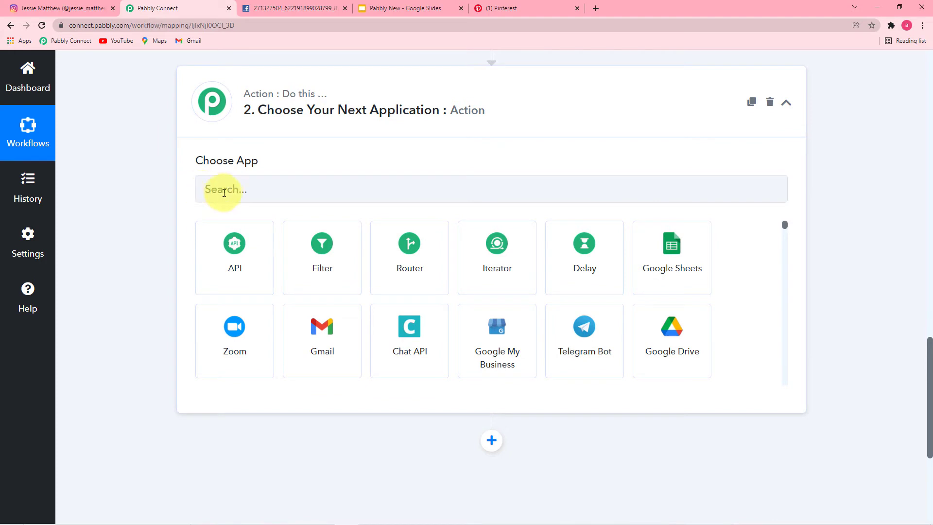
pyautogui.click(276, 195)
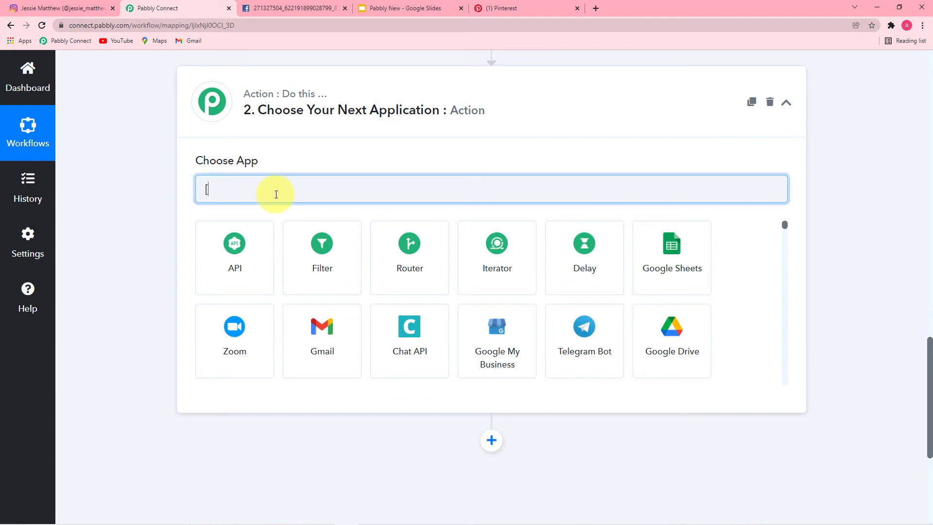
pyautogui.write('pin')
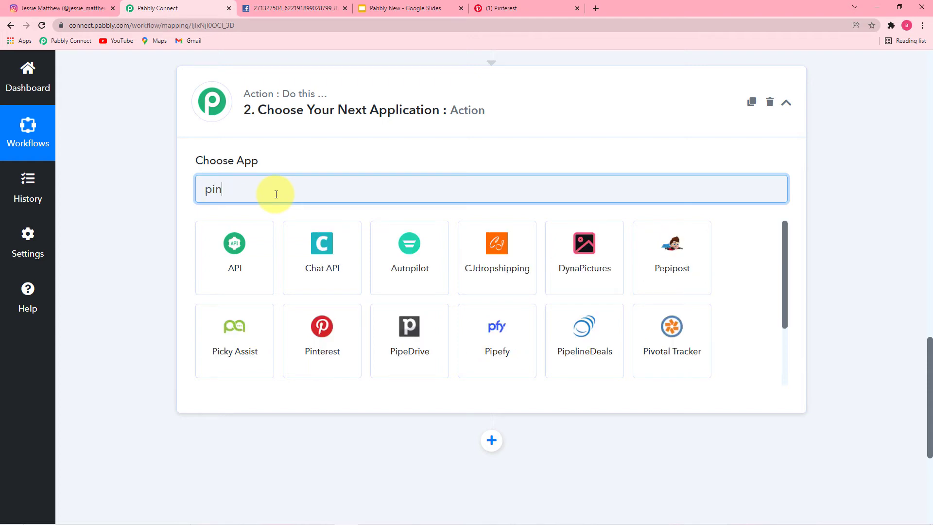
pyautogui.click(343, 277)
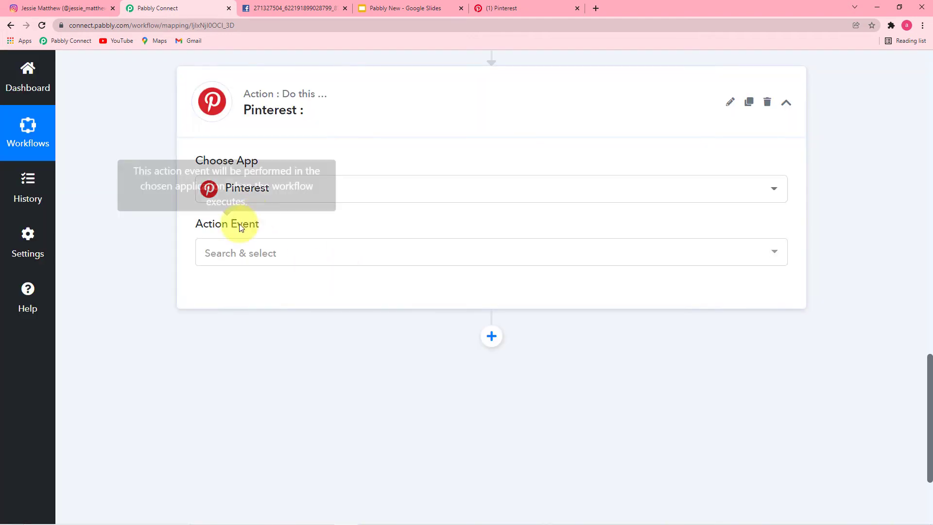
pyautogui.click(279, 261)
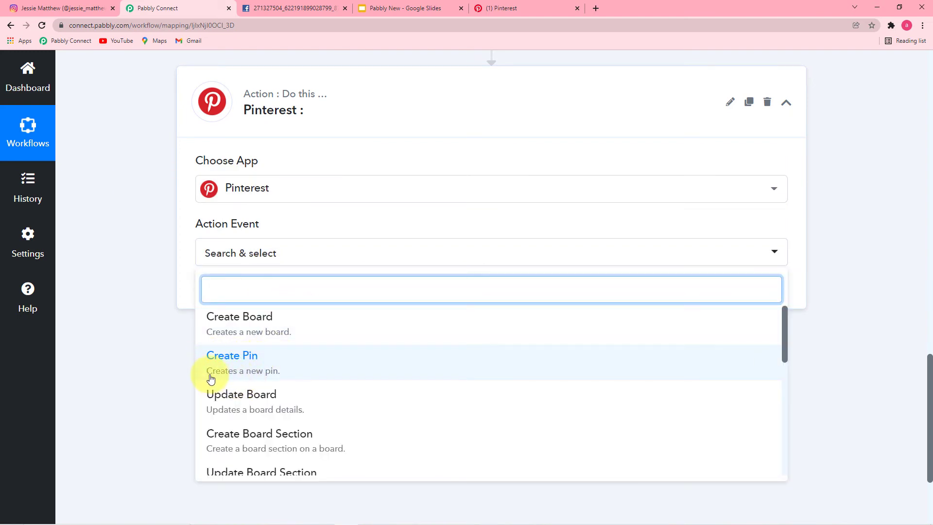
pyautogui.click(261, 369)
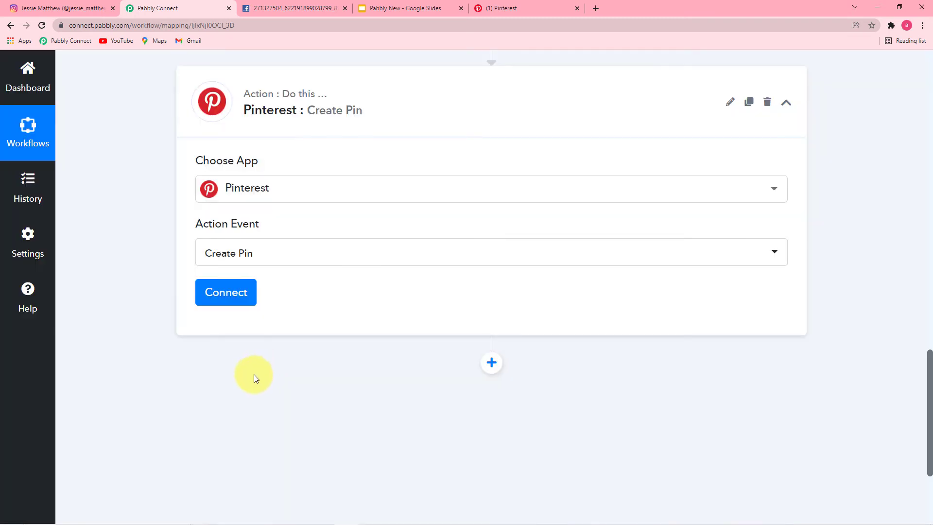
# Add a new Pinterest connection to the Create Pin action and give Pabbly Connect access to the Pinterest account
pyautogui.click(226, 294)
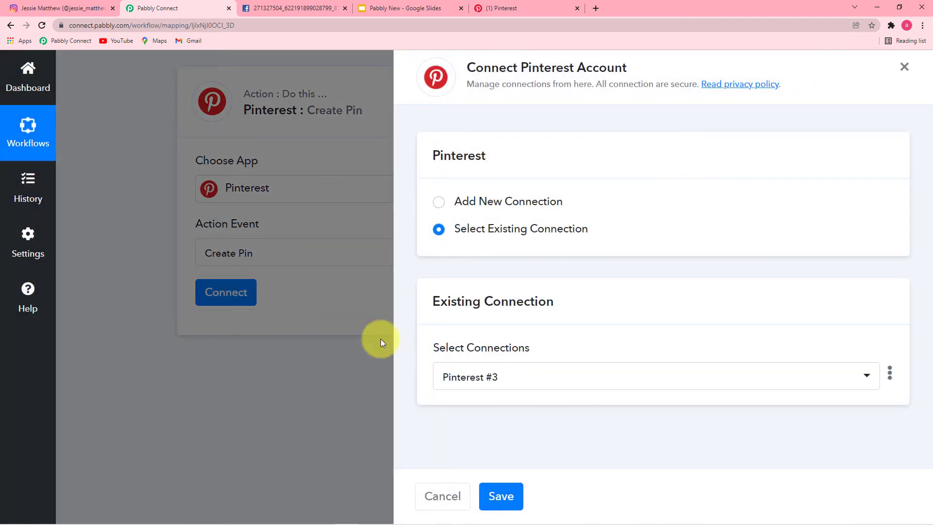
pyautogui.click(440, 203)
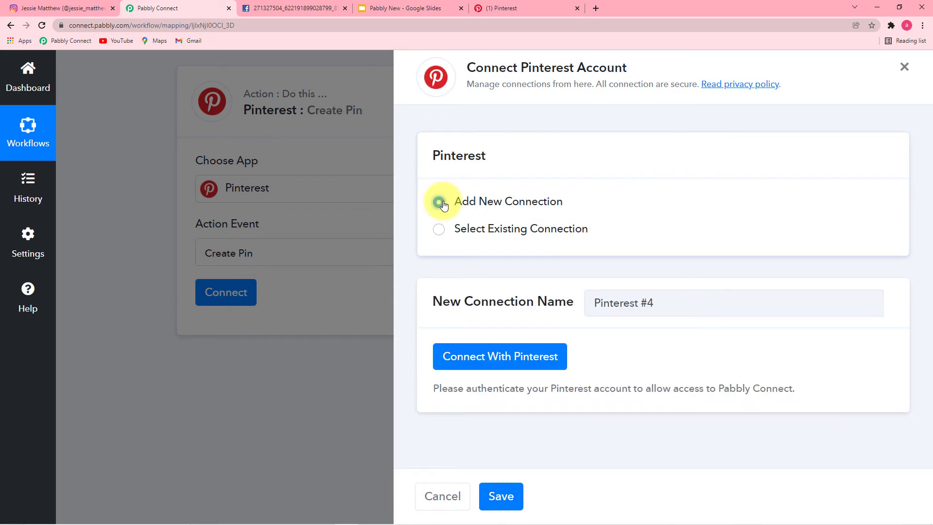
pyautogui.click(511, 360)
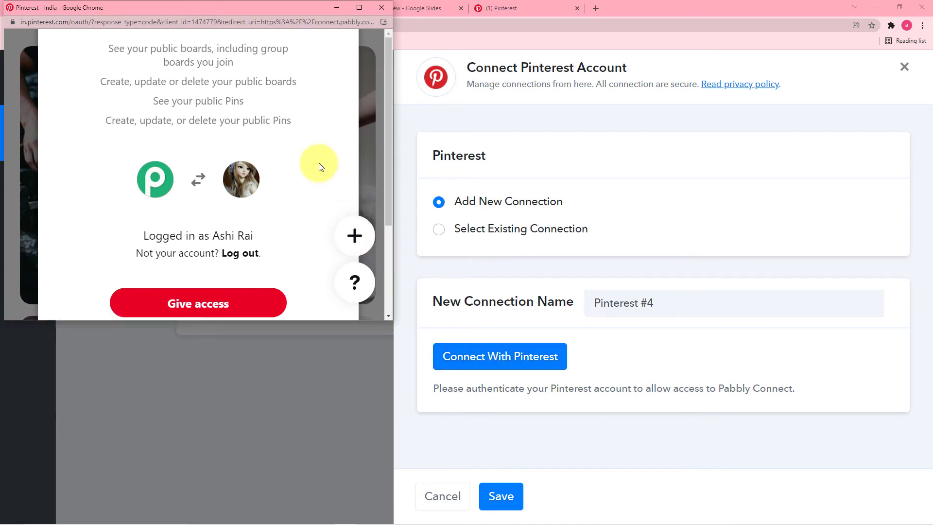
pyautogui.scroll(-3, 301, 149)
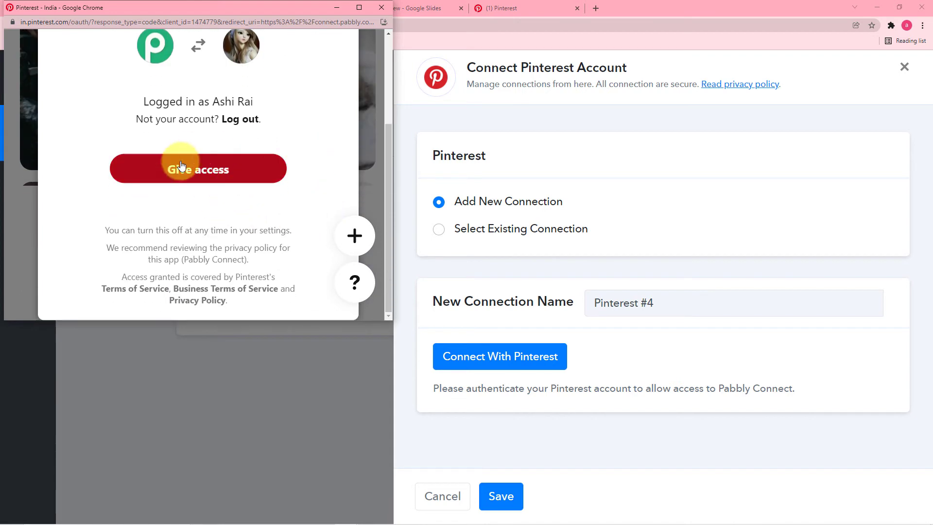
pyautogui.click(211, 180)
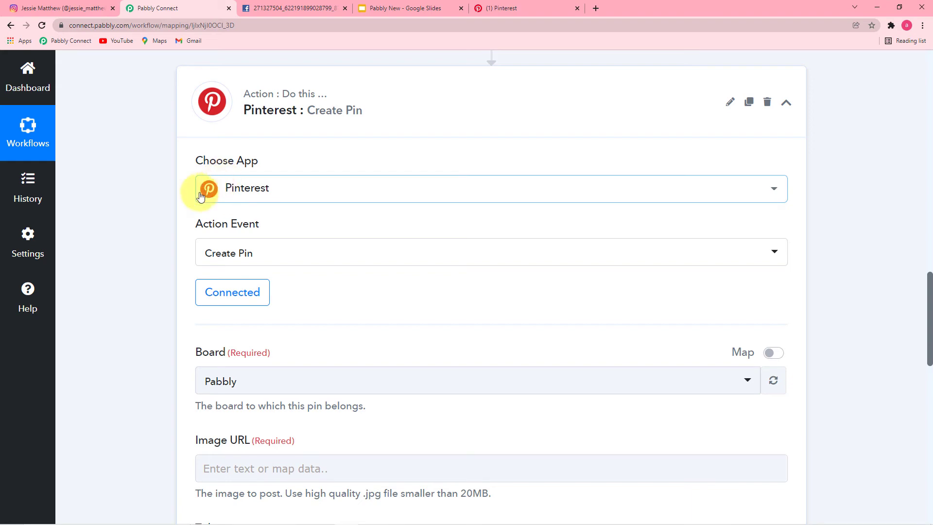
# Look at the boards and pins on Pinterest, then select Pabbly as the board for the new pin
pyautogui.scroll(-3, 151, 191)
pyautogui.scroll(-2, 150, 191)
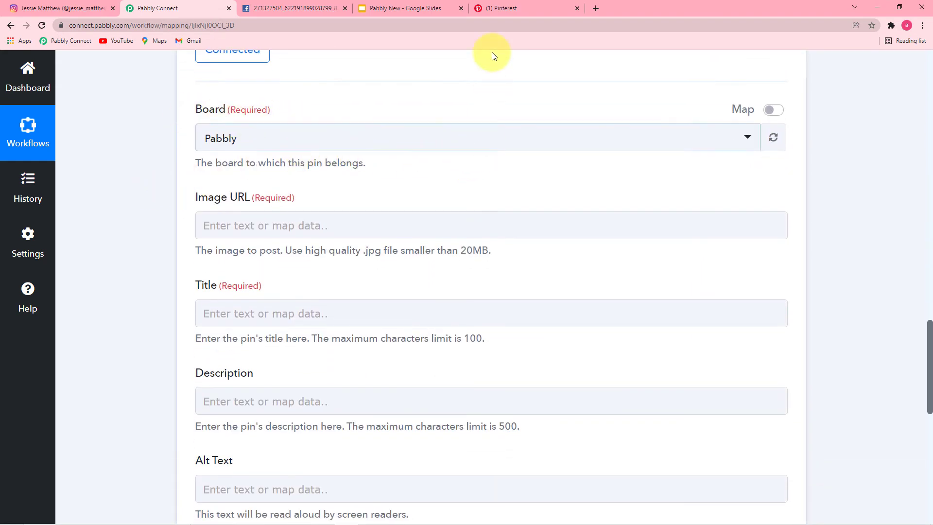
pyautogui.click(495, 9)
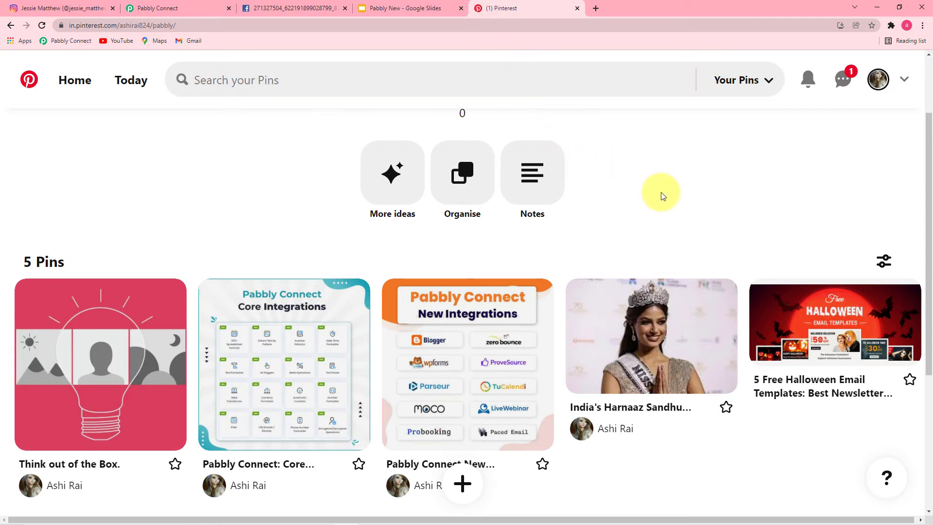
pyautogui.click(749, 85)
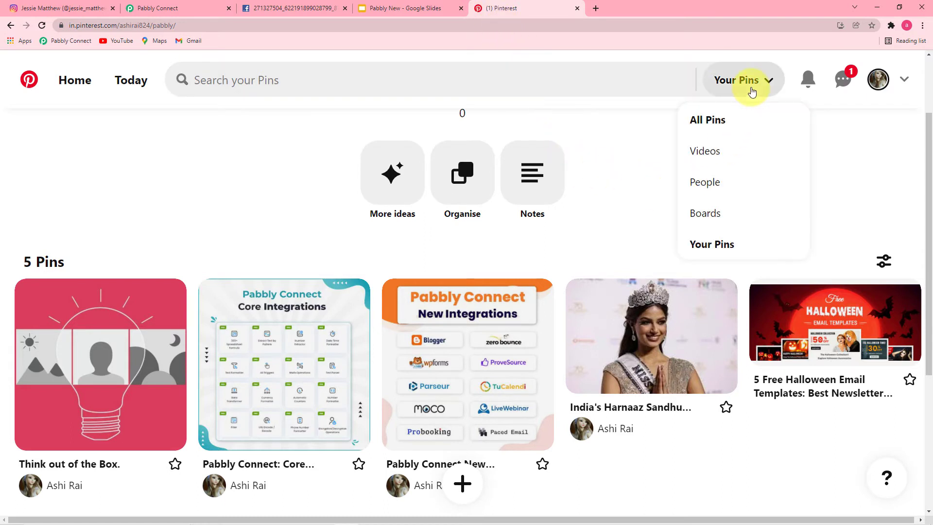
pyautogui.click(200, 8)
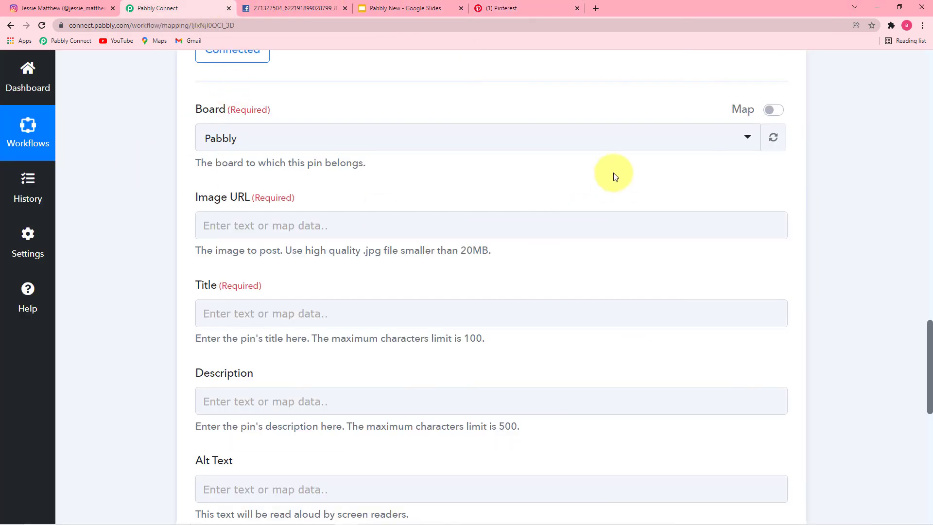
pyautogui.click(433, 145)
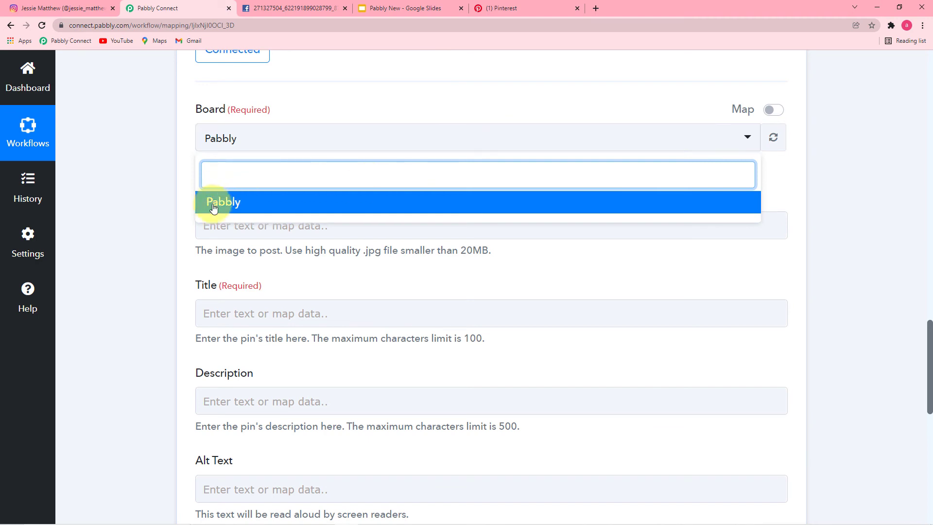
pyautogui.click(228, 206)
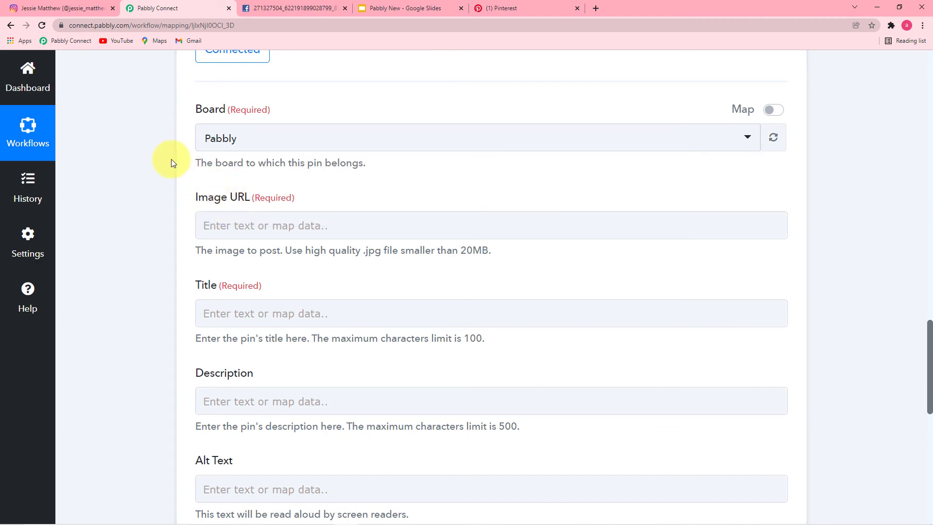
# Examine the Create Pin fields and the Instagram trigger's response data to find the values needed for the pin
pyautogui.scroll(-2, 167, 159)
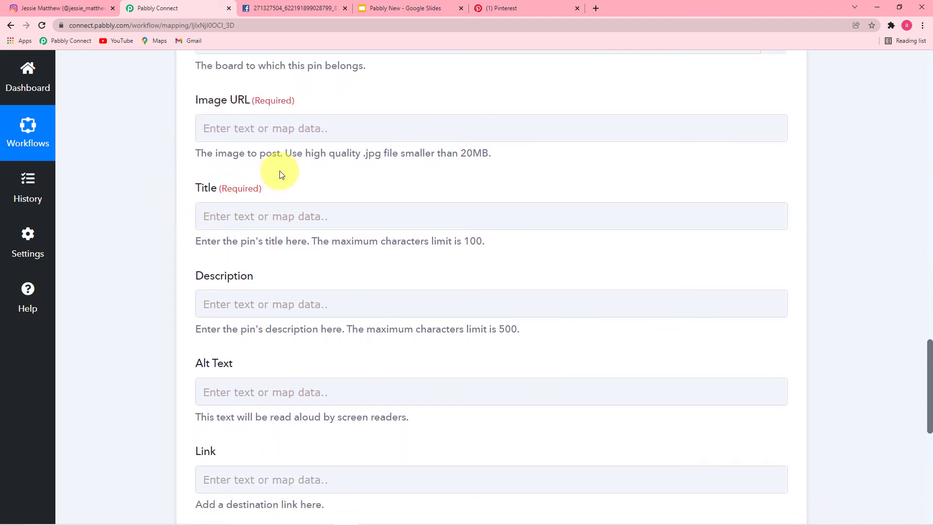
pyautogui.click(254, 129)
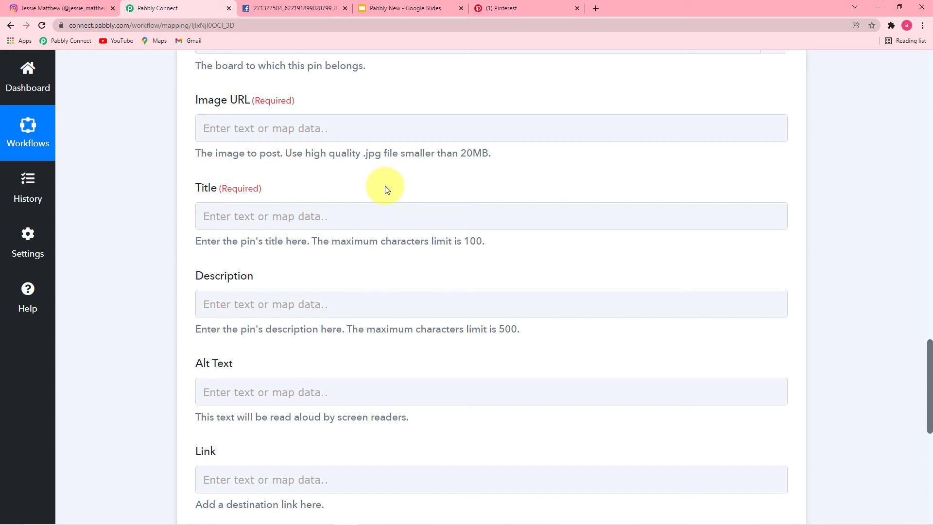
pyautogui.scroll(10, 386, 189)
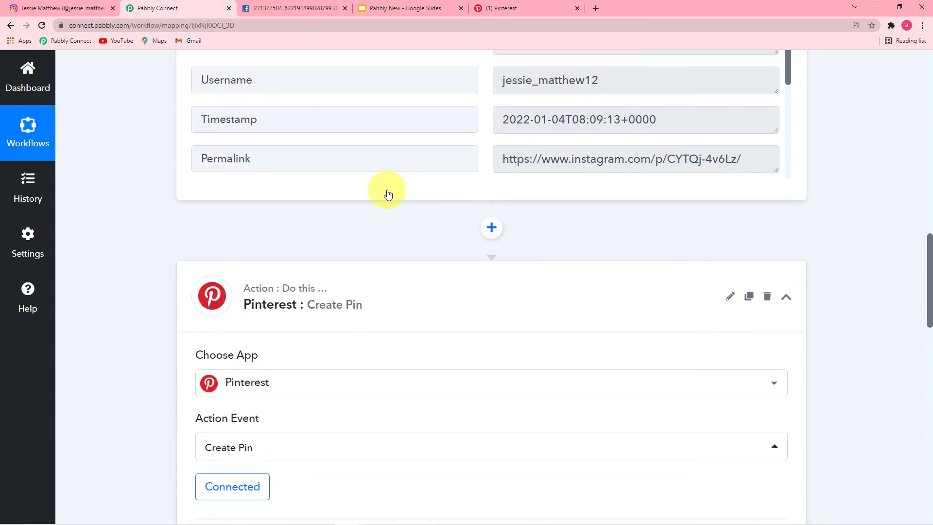
pyautogui.scroll(4, 387, 195)
pyautogui.scroll(-1, 387, 194)
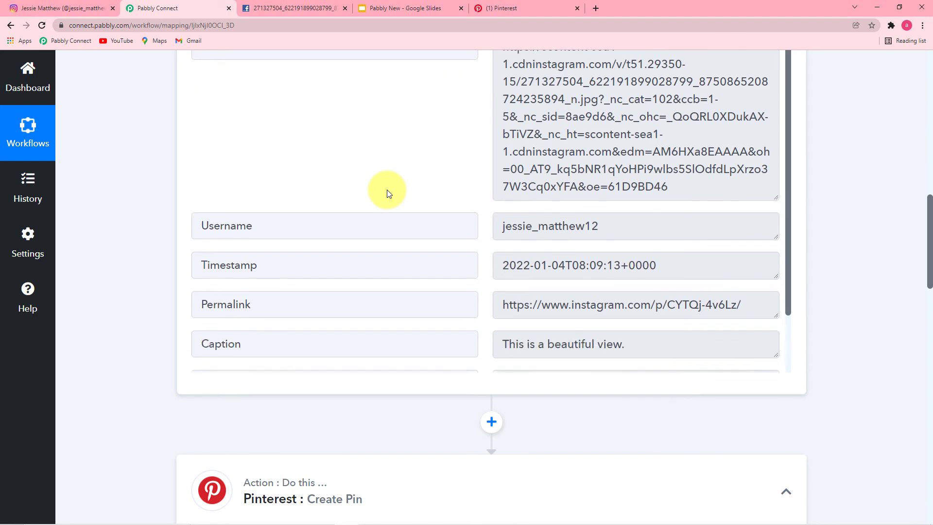
pyautogui.scroll(1, 387, 194)
pyautogui.scroll(-1, 387, 189)
pyautogui.scroll(1, 270, 97)
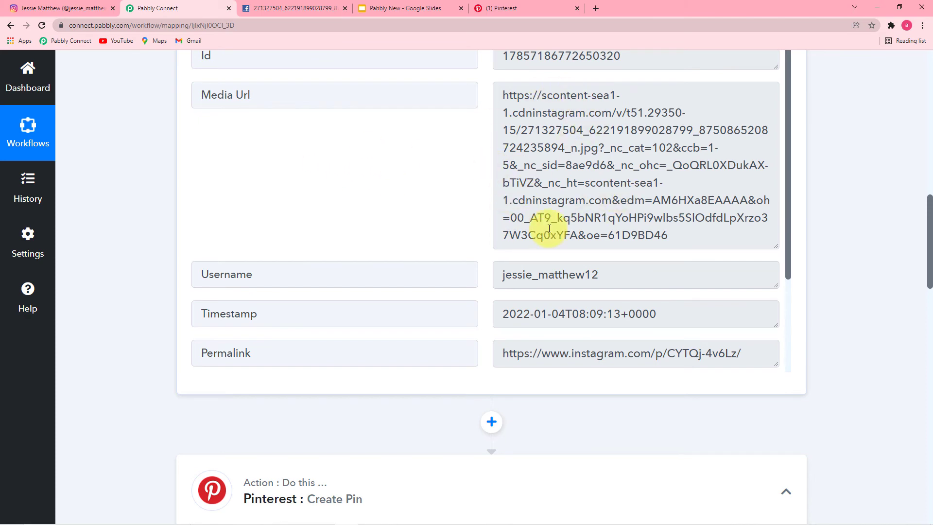
pyautogui.scroll(-10, 156, 216)
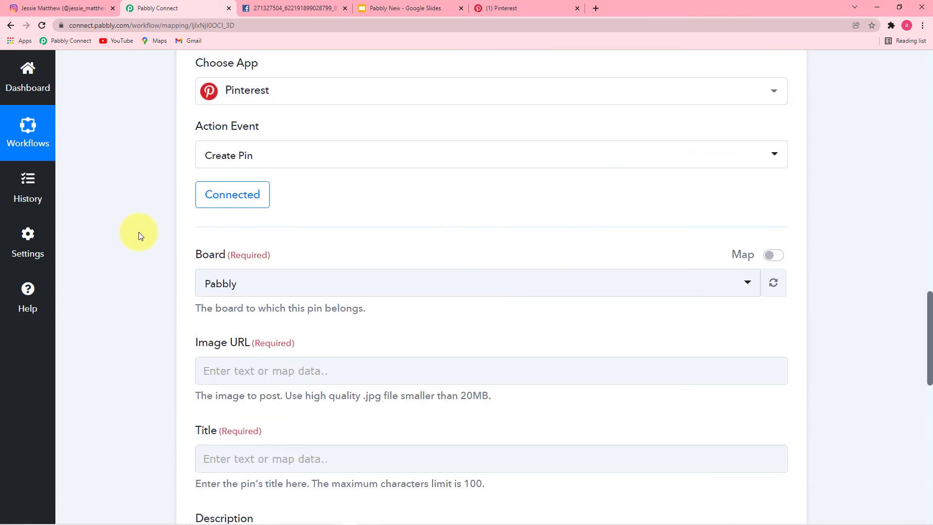
pyautogui.scroll(-3, 138, 232)
# Map the Media Url from the Instagram for Business step to the pin's Image URL field
pyautogui.click(233, 236)
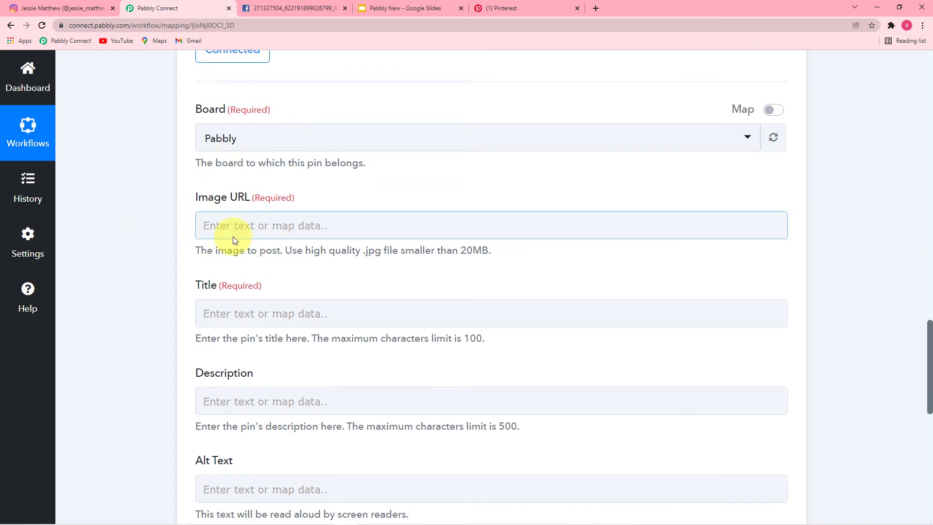
pyautogui.click(271, 283)
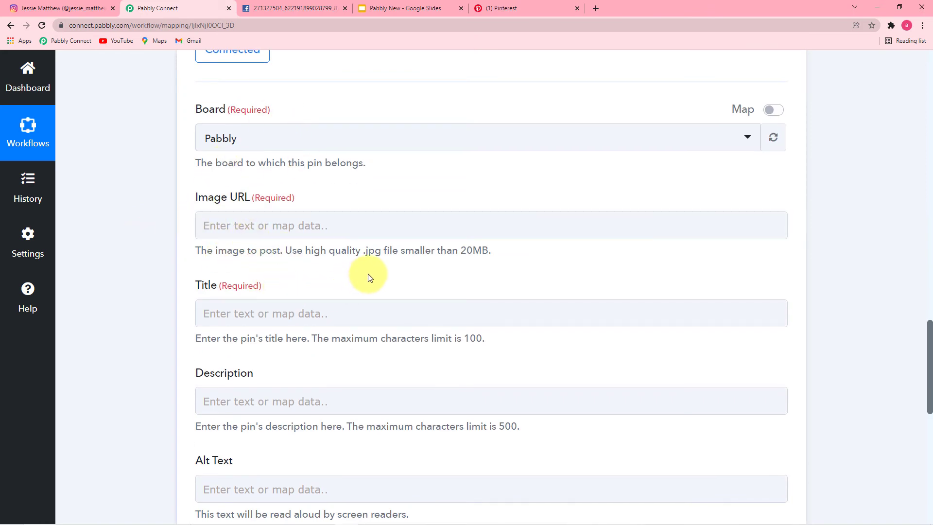
pyautogui.click(379, 222)
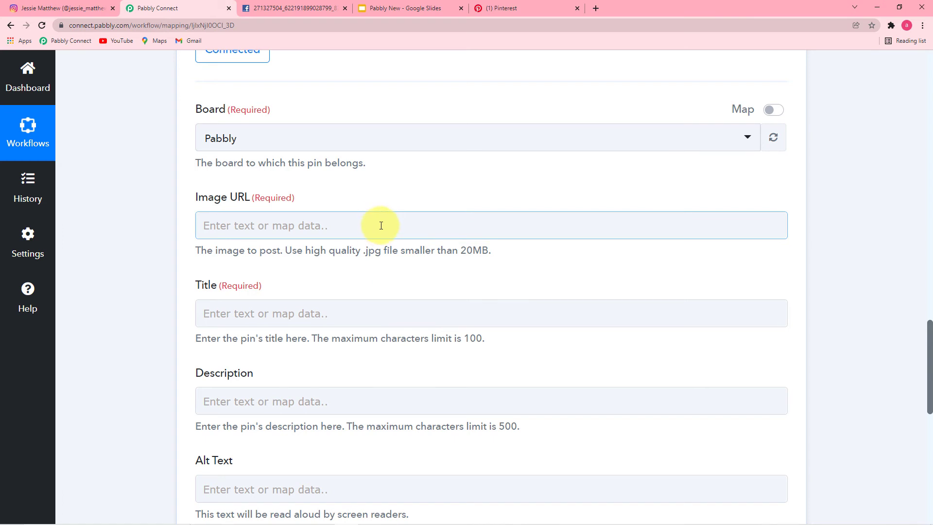
pyautogui.click(381, 225)
pyautogui.scroll(-4, 380, 225)
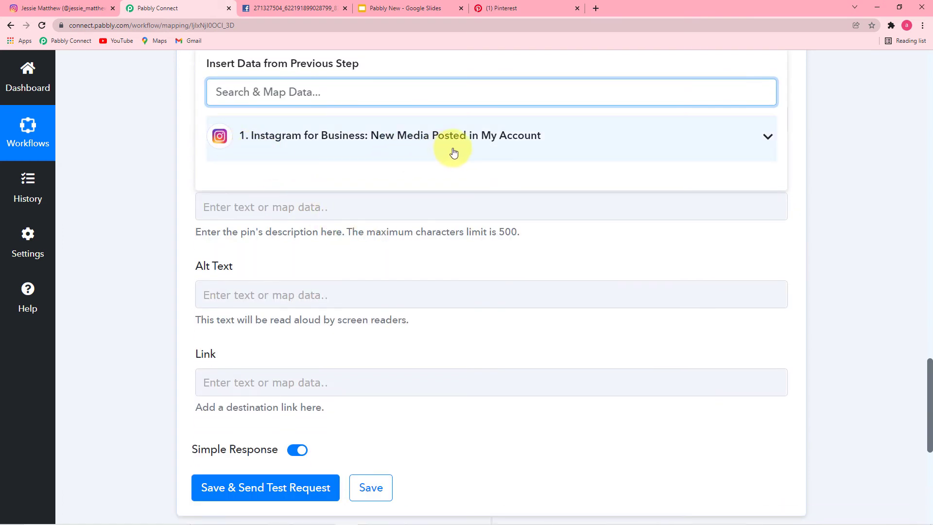
pyautogui.click(466, 136)
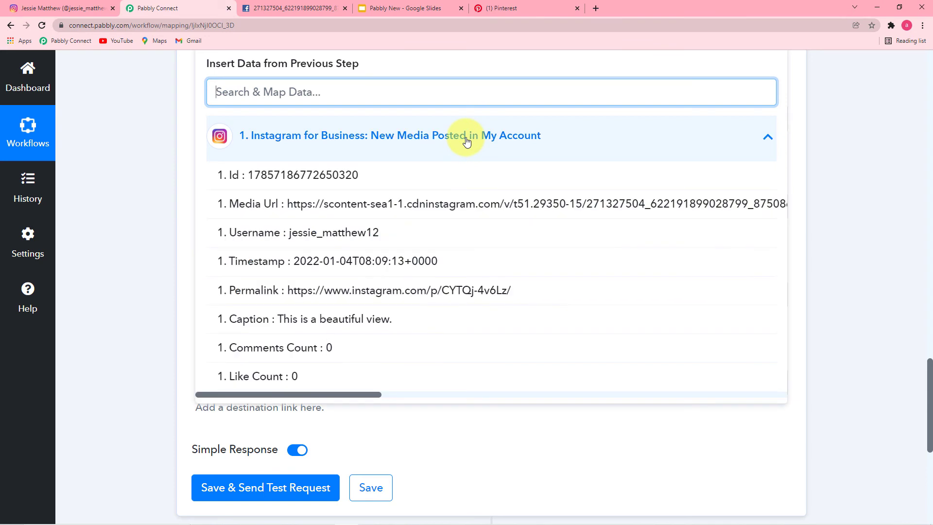
pyautogui.click(314, 204)
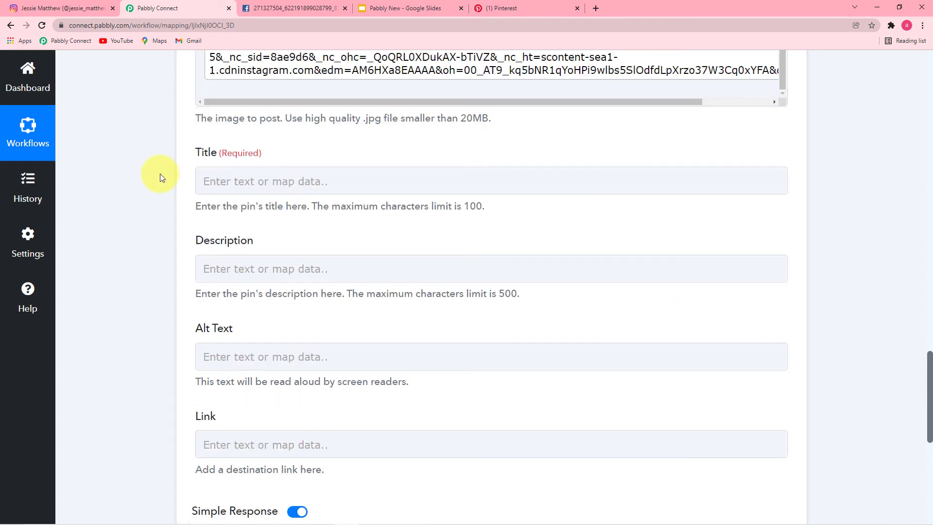
# Map the Caption from the Instagram for Business step to the pin's Title field
pyautogui.scroll(-2, 162, 177)
pyautogui.click(304, 83)
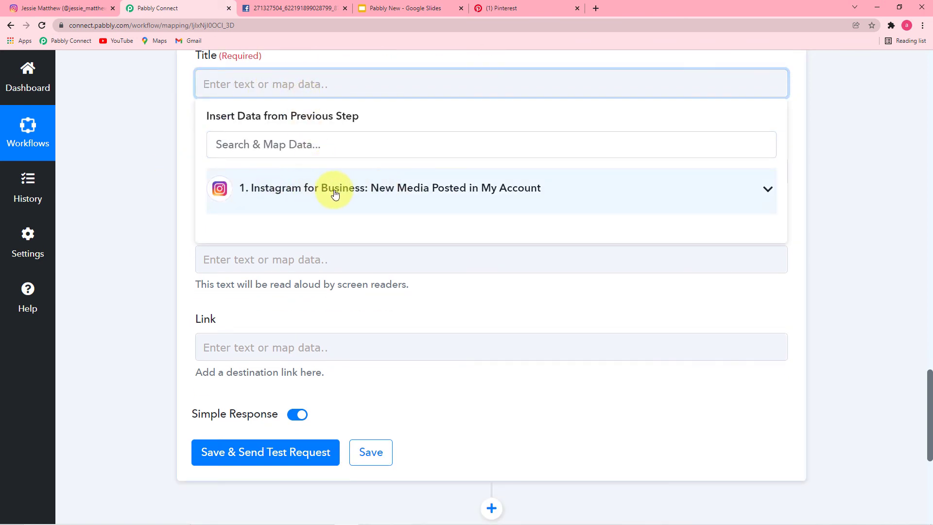
pyautogui.click(312, 195)
pyautogui.scroll(-2, 330, 197)
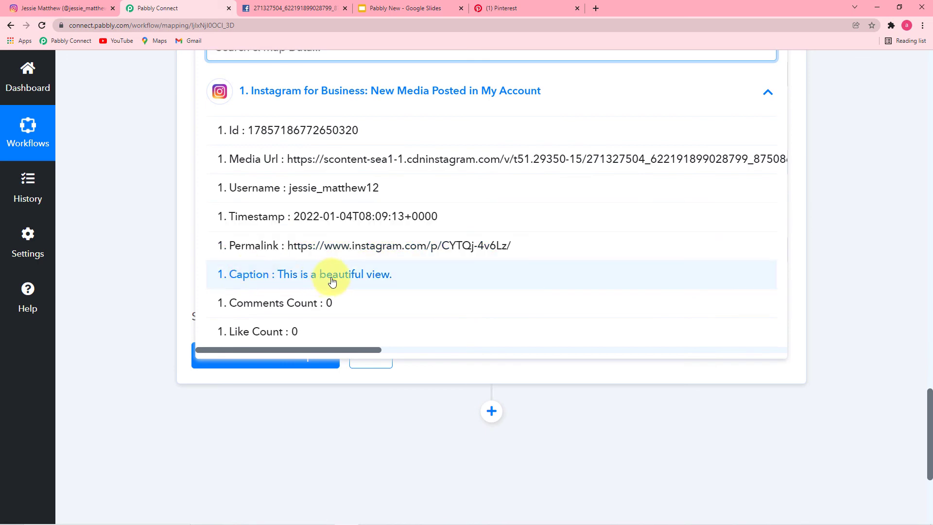
pyautogui.click(310, 274)
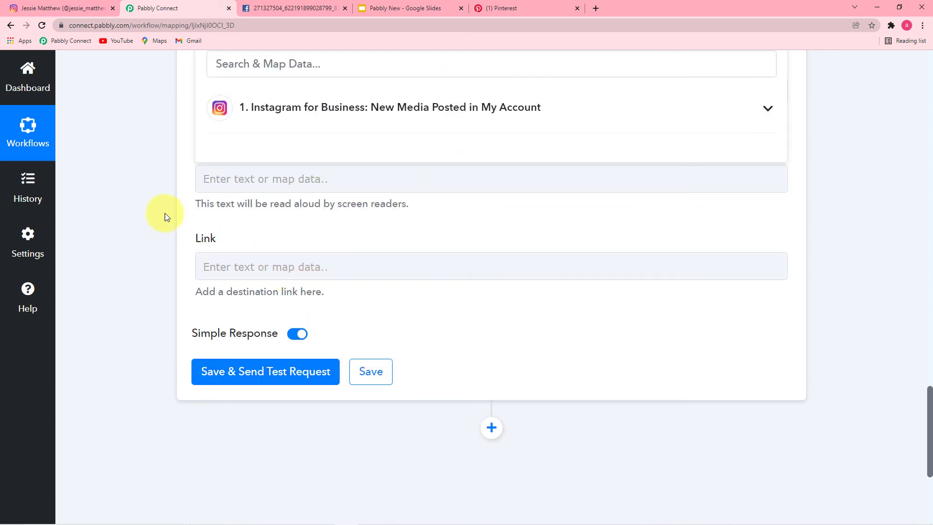
pyautogui.scroll(4, 163, 212)
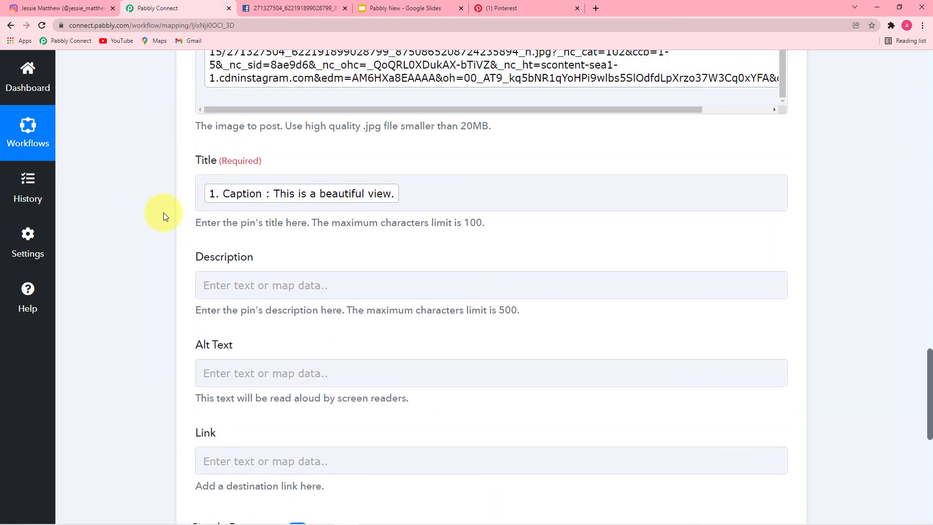
# Leave Description, Alt Text and Link empty, save the Create Pin action with a test request, and review the response
pyautogui.scroll(-3, 163, 212)
pyautogui.click(251, 144)
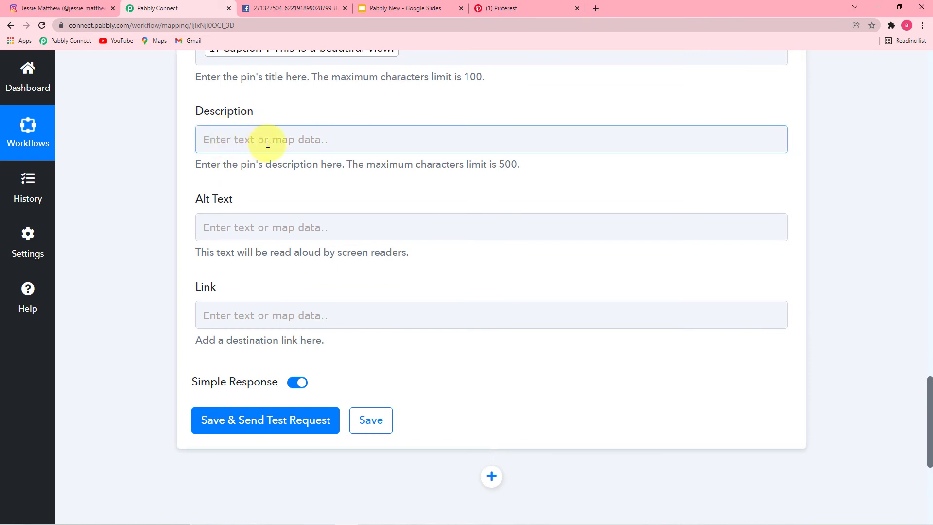
pyautogui.scroll(-2, 267, 165)
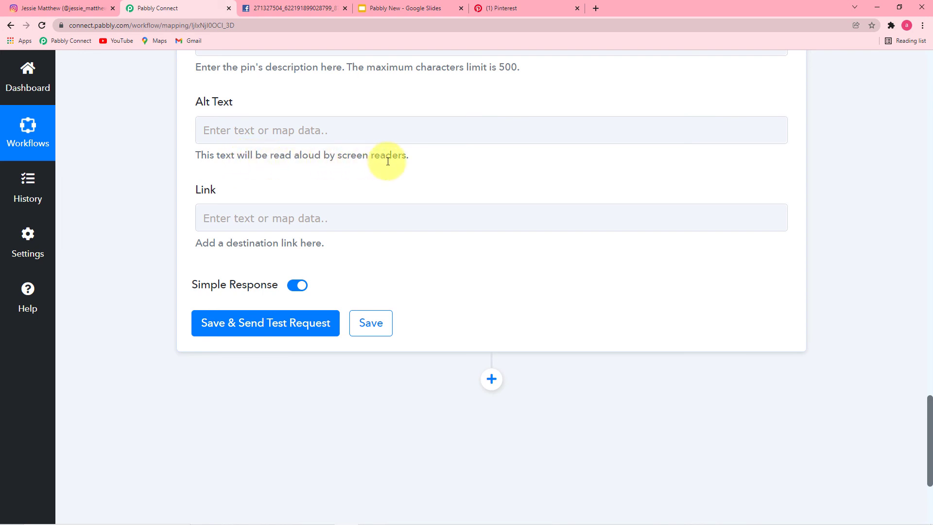
pyautogui.scroll(-4, 388, 162)
pyautogui.scroll(2, 217, 119)
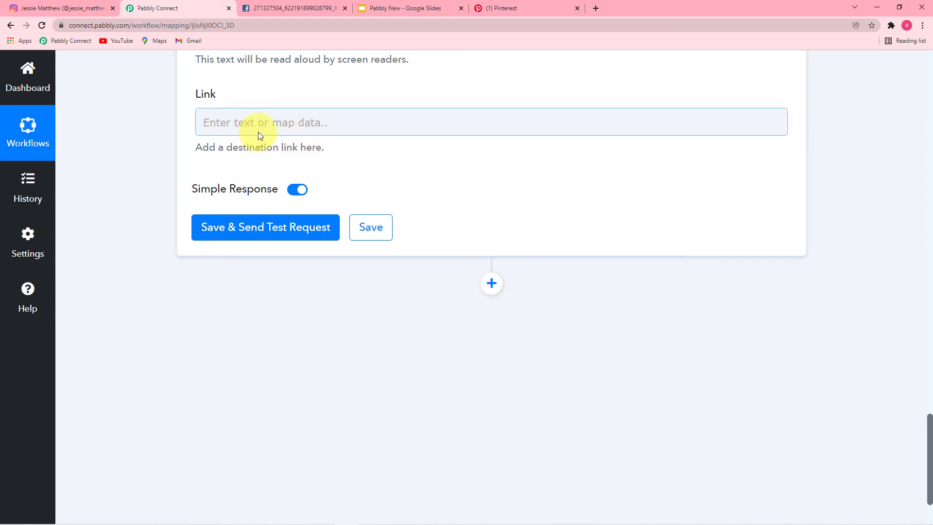
pyautogui.scroll(3, 289, 148)
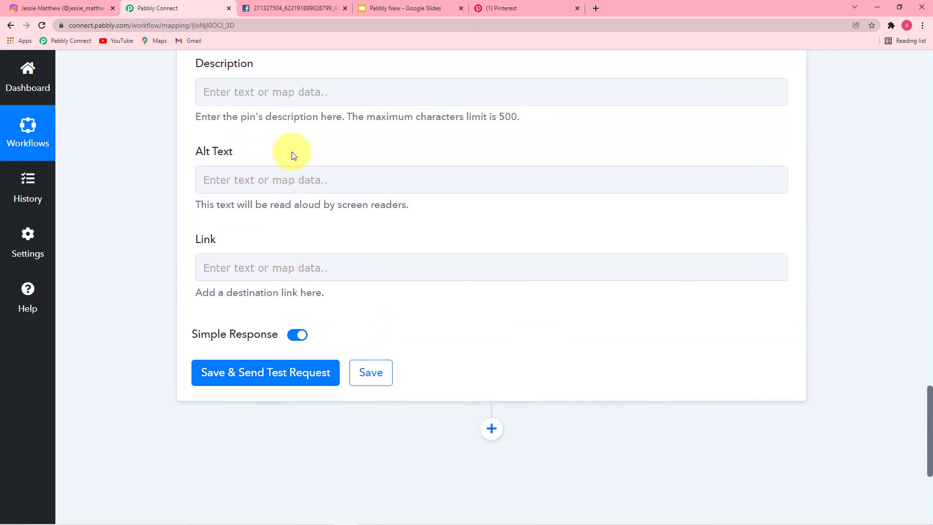
pyautogui.scroll(-4, 288, 154)
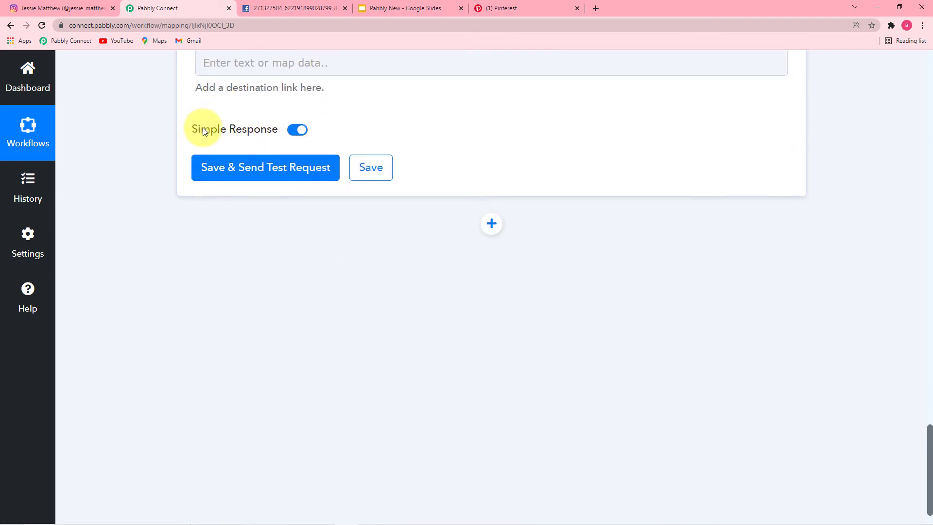
pyautogui.scroll(1, 202, 127)
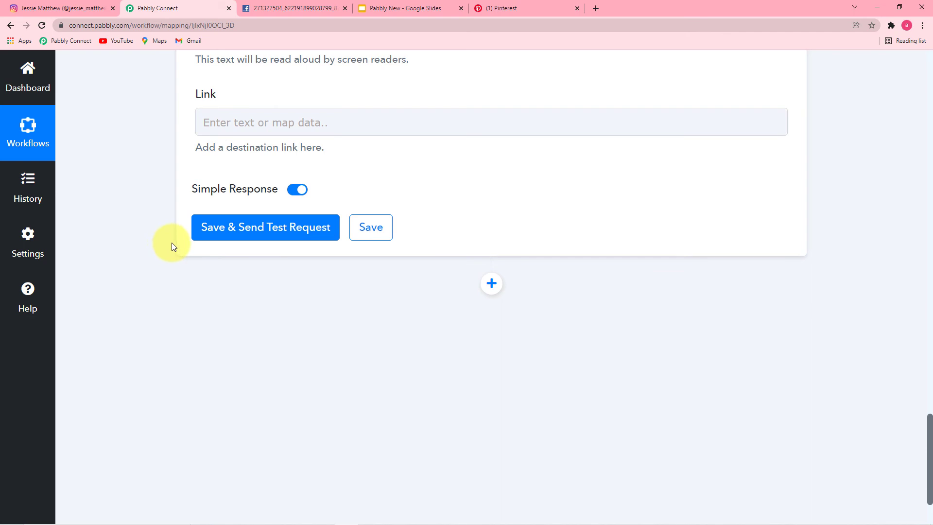
pyautogui.click(221, 234)
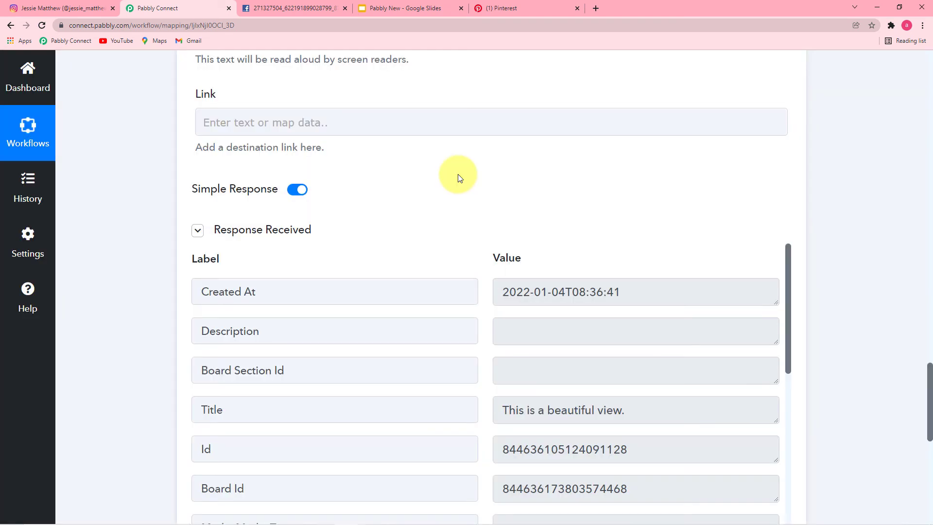
pyautogui.scroll(-4, 454, 203)
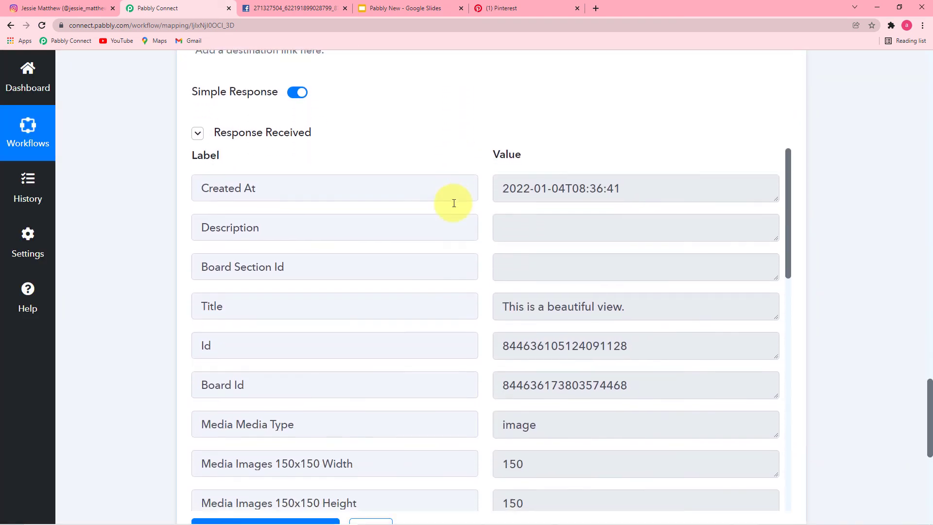
pyautogui.scroll(-3, 138, 180)
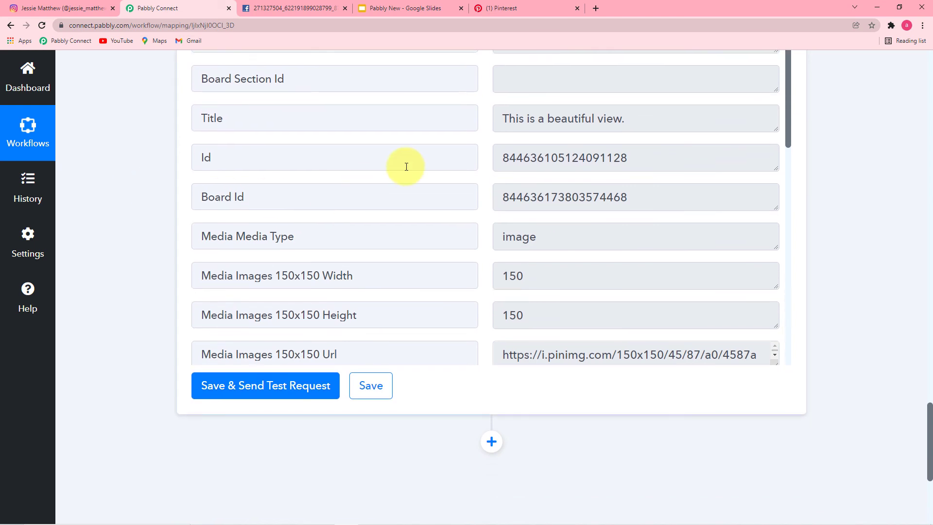
pyautogui.scroll(1, 406, 167)
# Switch to Pinterest, refresh the Pabbly board and open the new pin titled "This is a beautiful view."
pyautogui.click(504, 11)
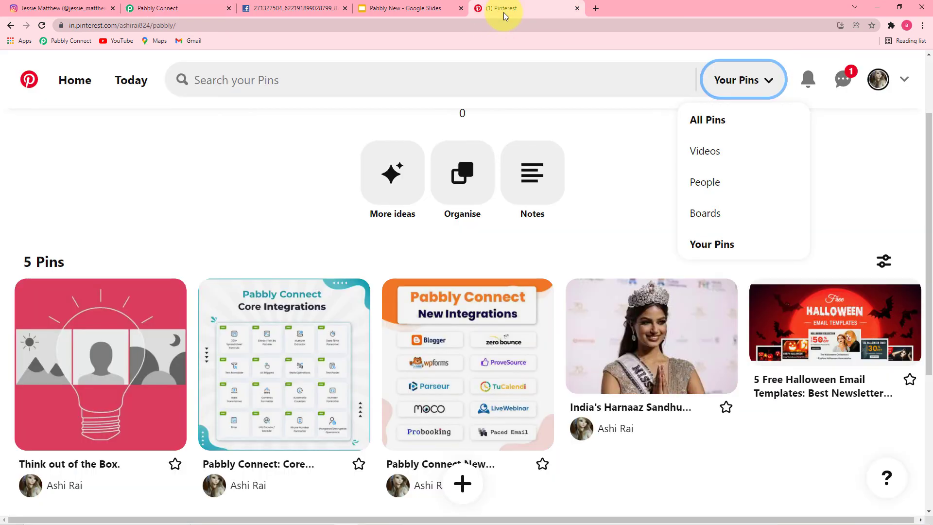
pyautogui.click(42, 25)
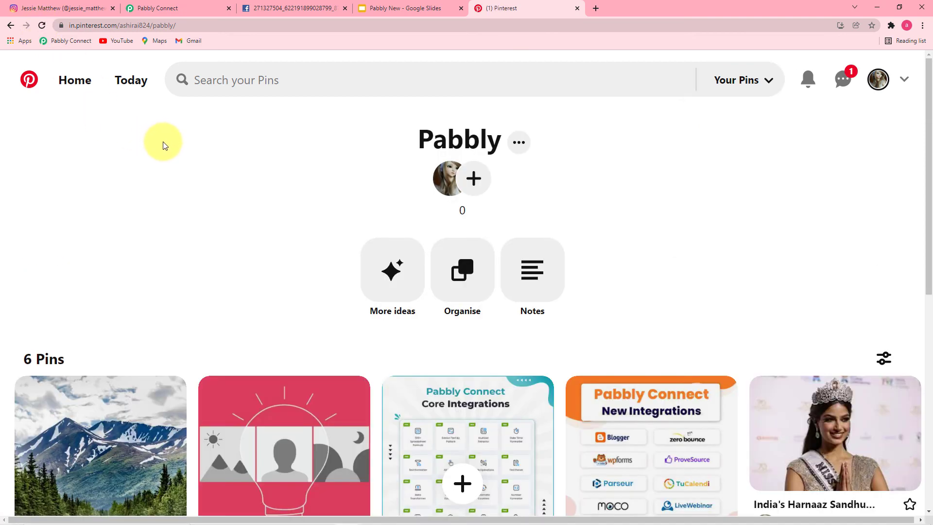
pyautogui.scroll(-3, 163, 145)
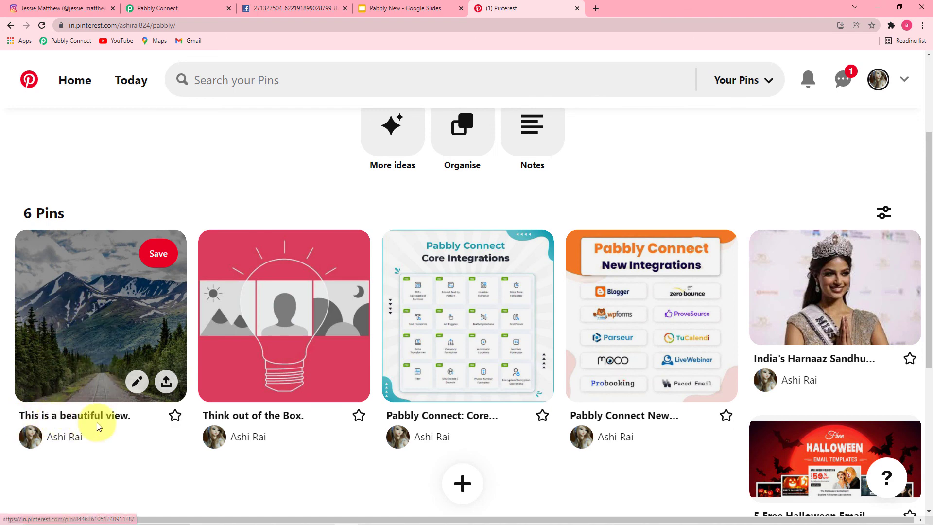
pyautogui.click(96, 335)
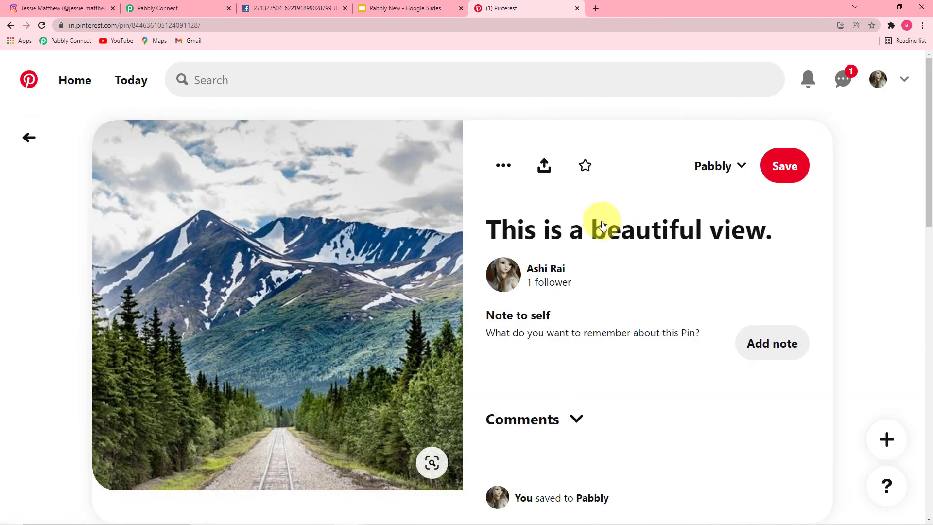
# Review the test response in Pabbly Connect and compare the original Instagram post with the new Pinterest pin
pyautogui.click(160, 10)
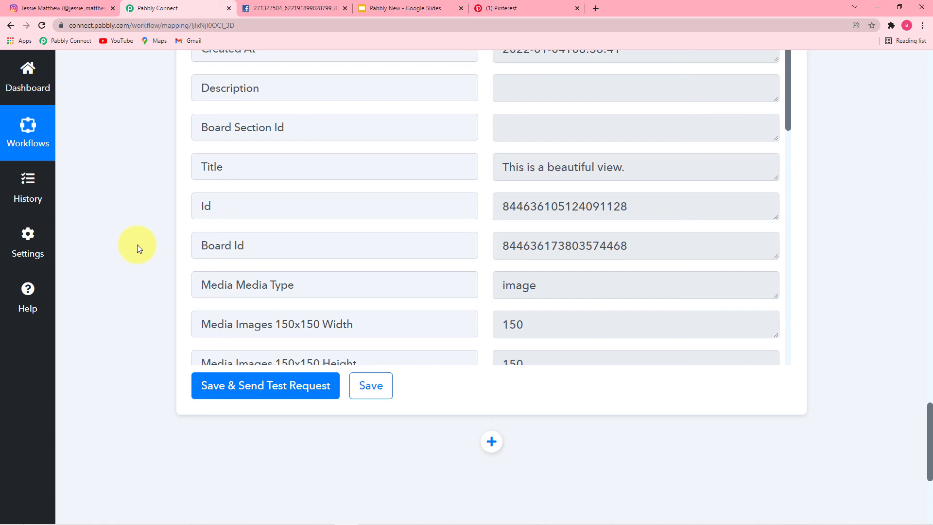
pyautogui.scroll(-1, 137, 244)
pyautogui.scroll(3, 137, 243)
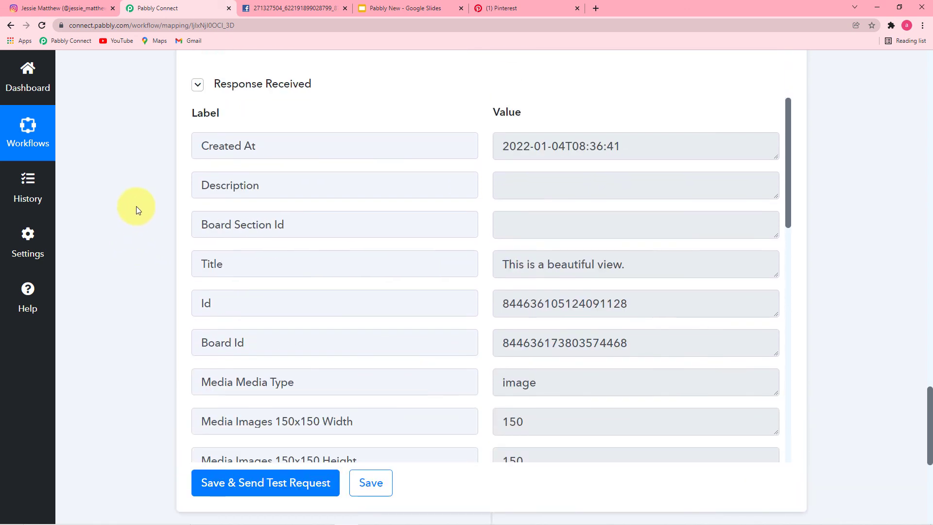
pyautogui.click(53, 8)
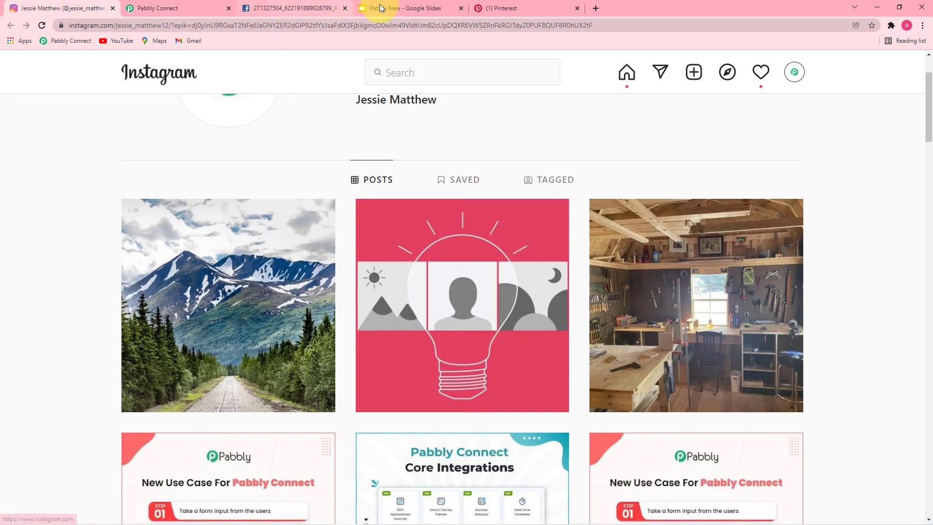
pyautogui.click(499, 11)
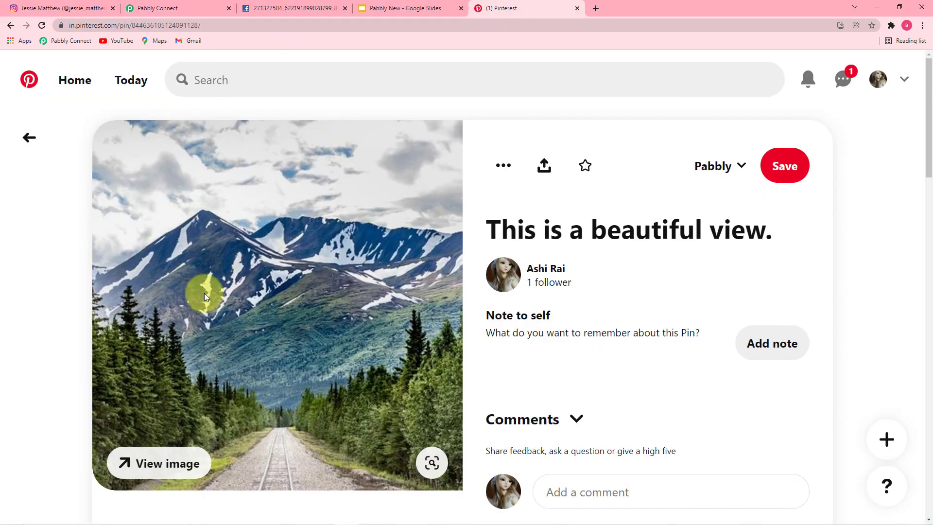
# Return to the Pabbly Connect workflow and save the Create Pin action without sending another test request
pyautogui.click(194, 8)
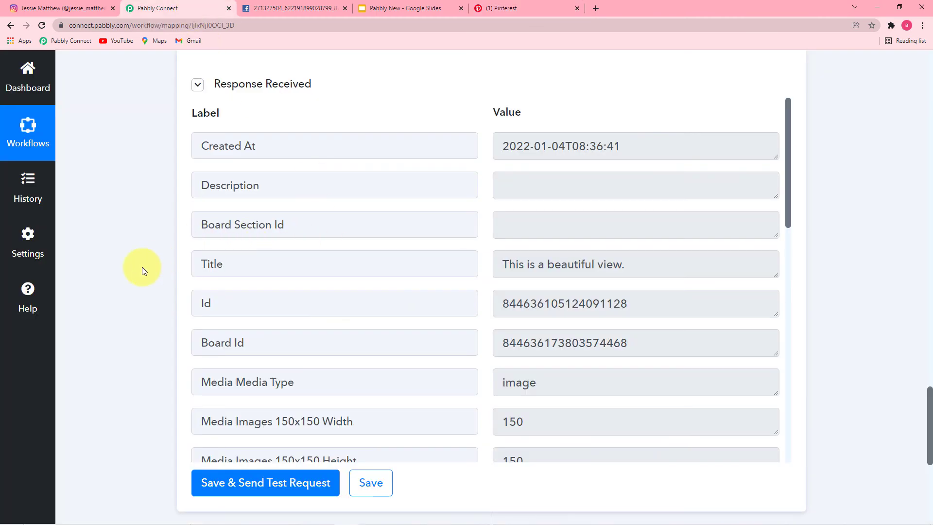
pyautogui.scroll(-1, 141, 267)
pyautogui.click(386, 440)
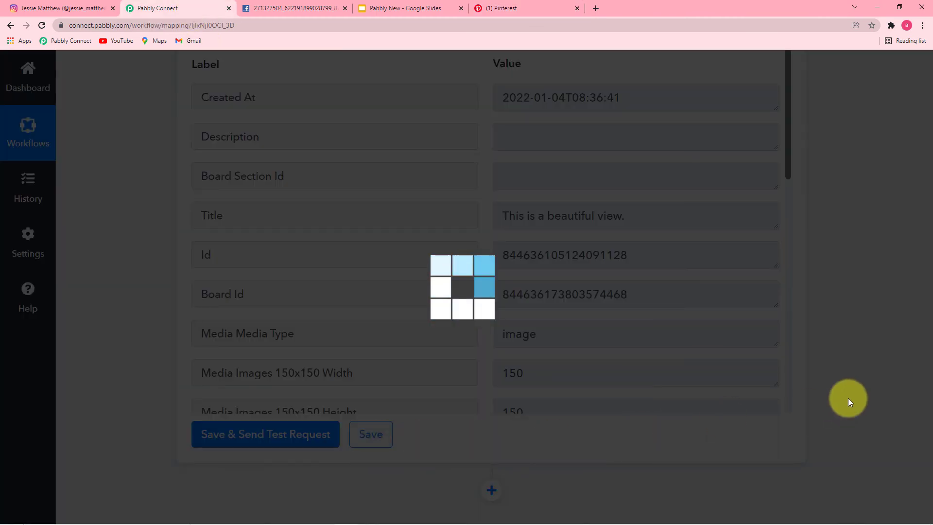